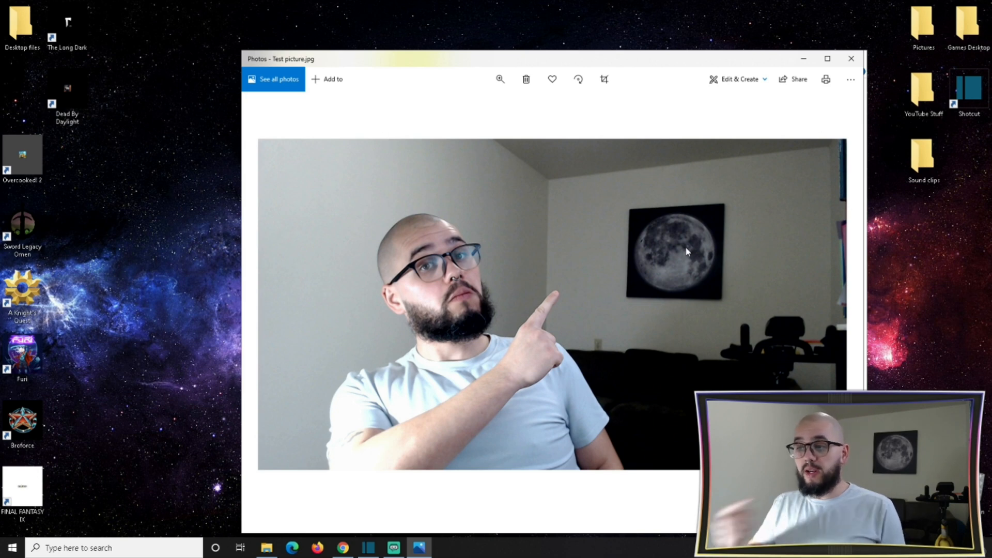
Close the photo preview, switch to Chrome on removal.ai and submit "Test picture" from Camera Roll for background removal
click(851, 58)
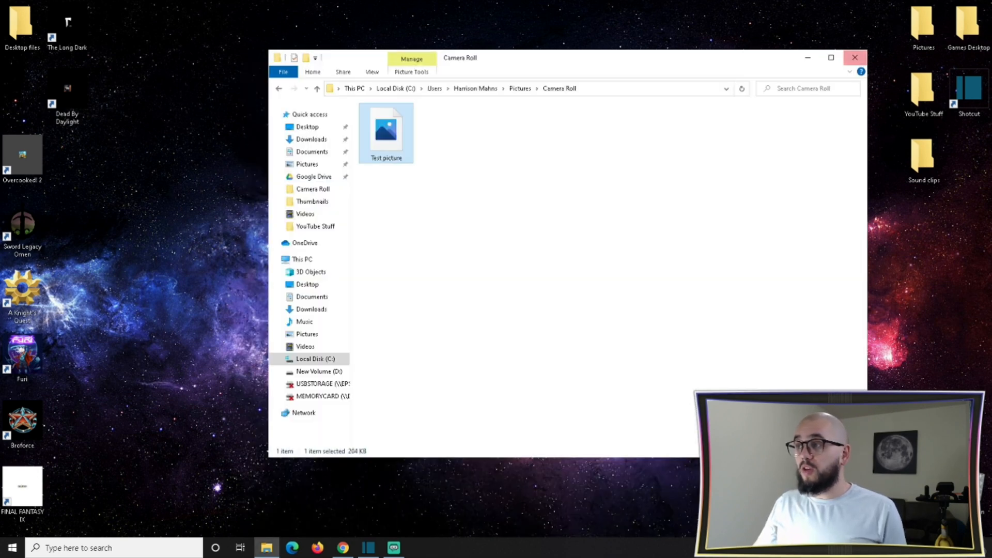
click(341, 551)
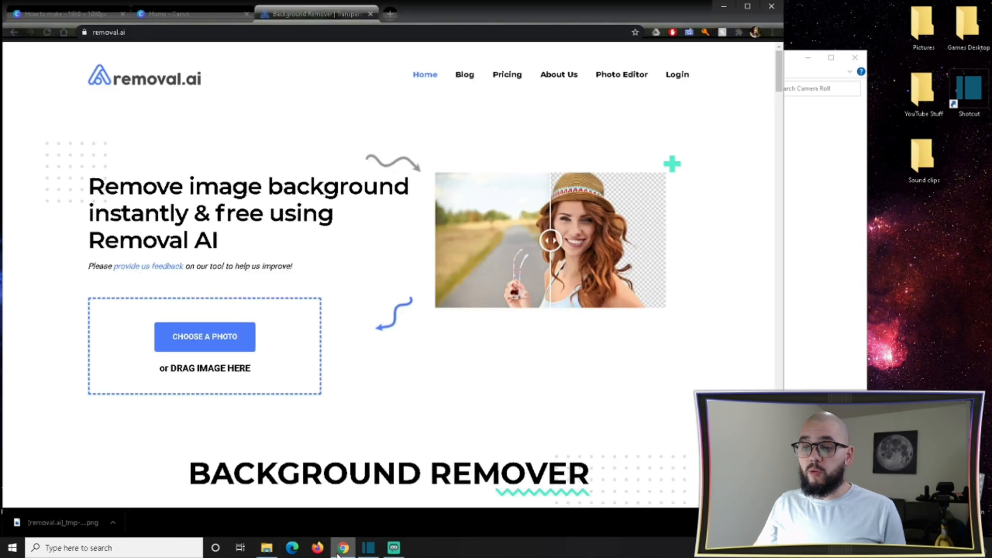
click(127, 32)
click(237, 77)
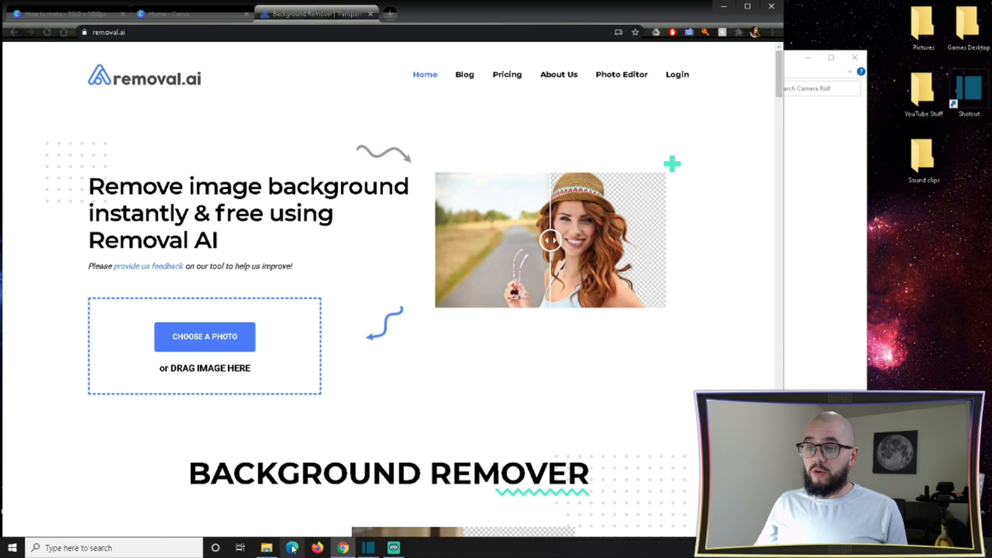
click(267, 548)
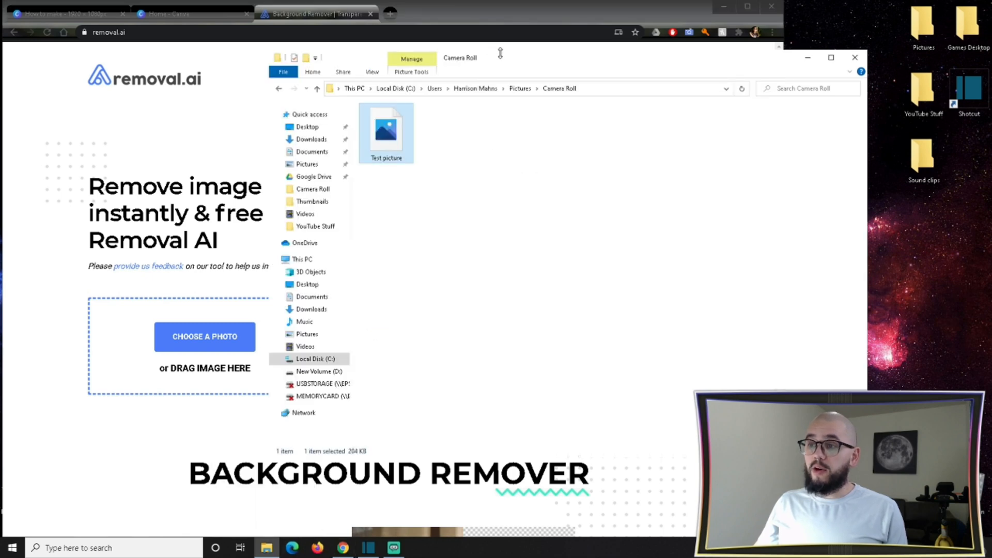
drag(519, 53, 518, 57)
drag(397, 142, 148, 381)
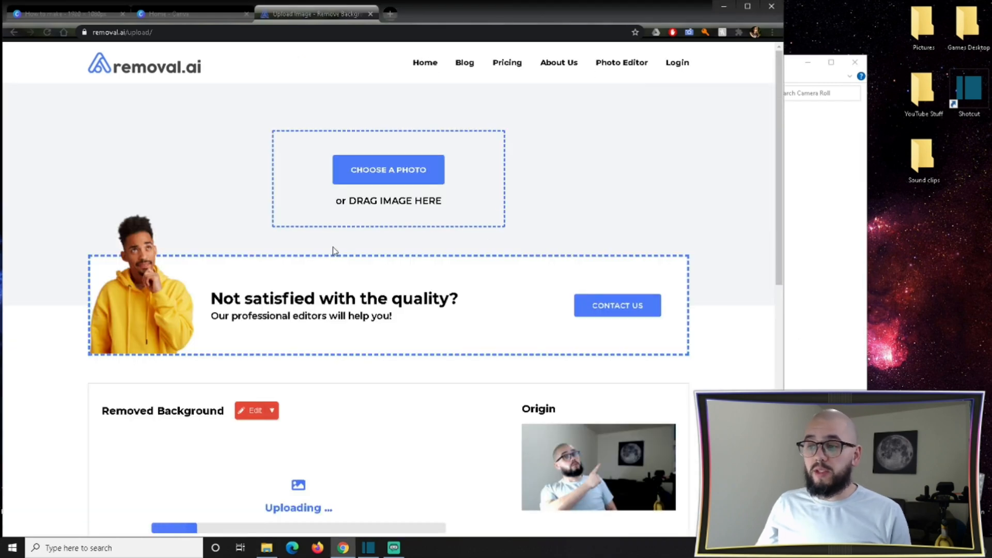
Download the background-removed picture in standard resolution and show the file in its folder
scroll(334, 252, down, 3)
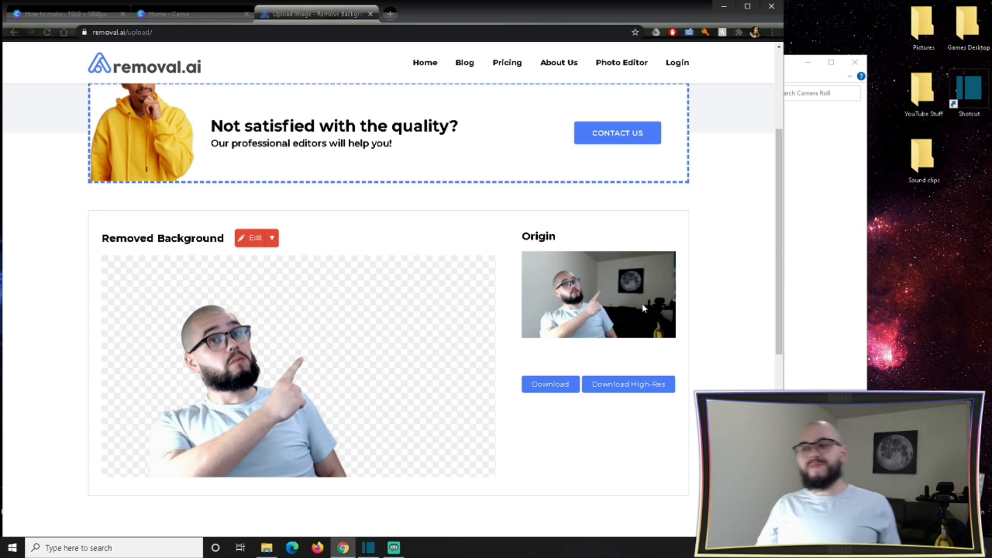
scroll(389, 325, down, 2)
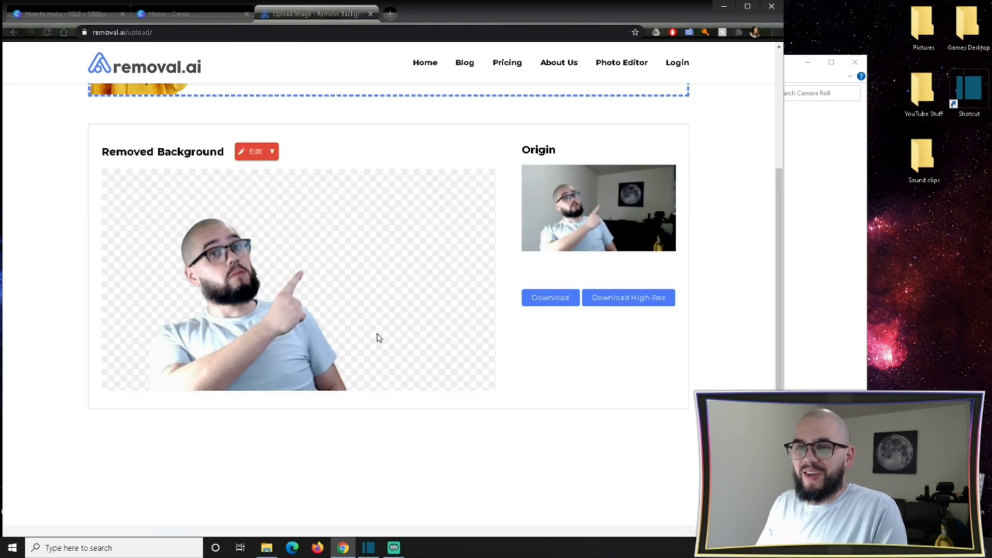
click(564, 296)
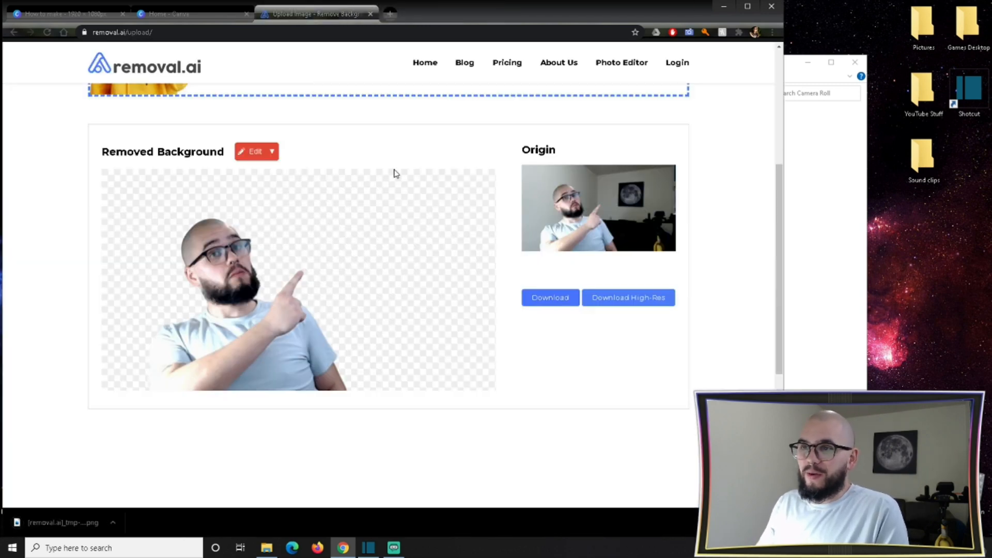
click(113, 523)
click(144, 486)
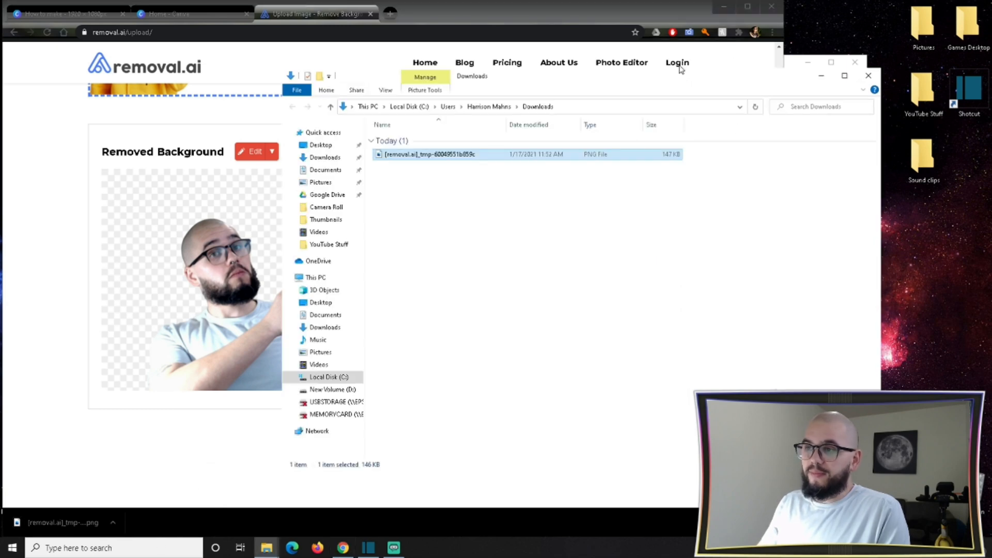
View the downloaded removal.ai PNG in Photos to examine the cut-out, and close the preview
drag(598, 78, 742, 99)
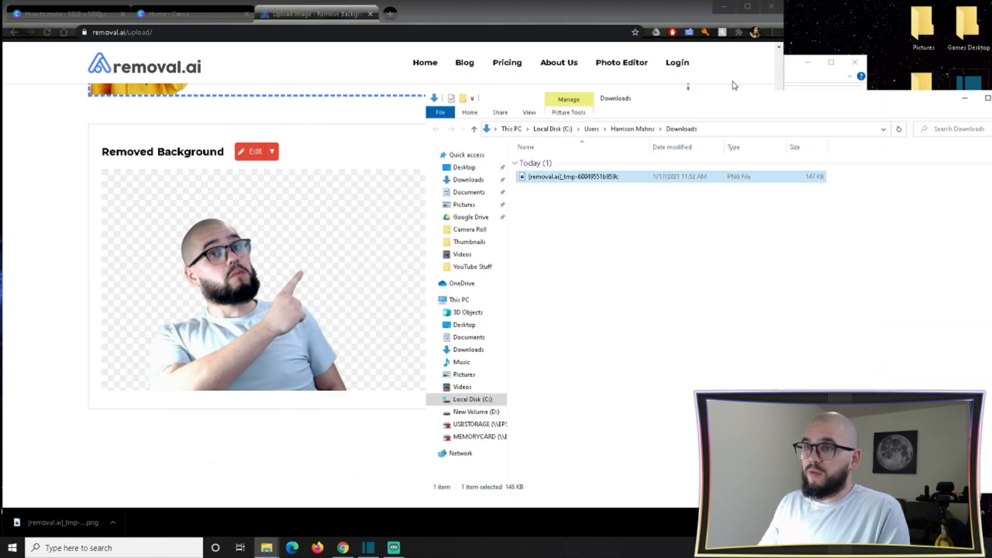
click(544, 4)
click(811, 88)
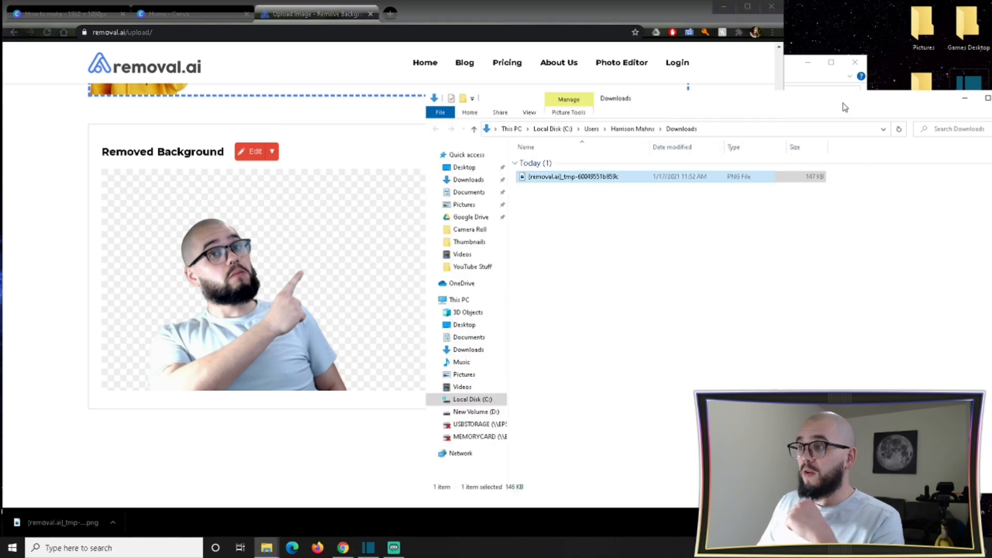
double_click(569, 178)
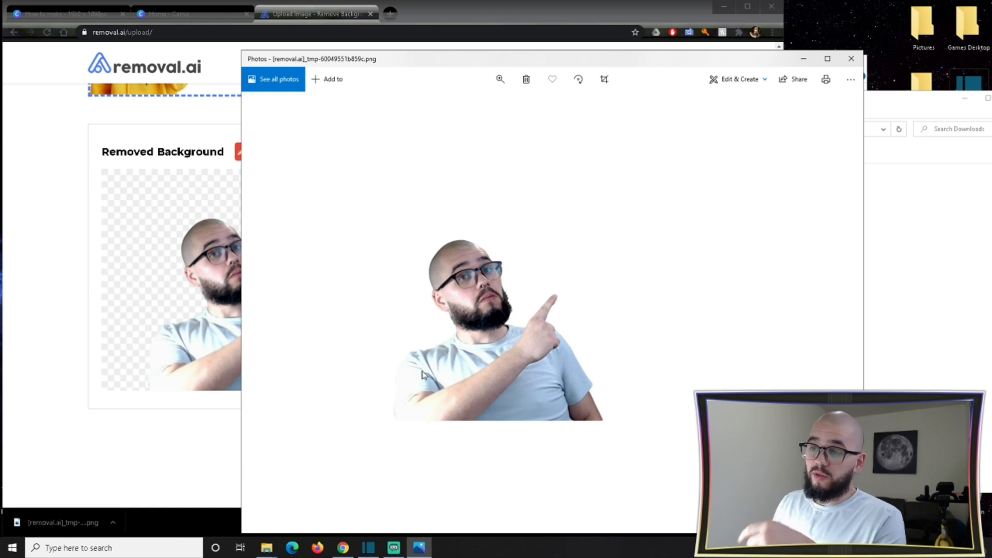
click(851, 59)
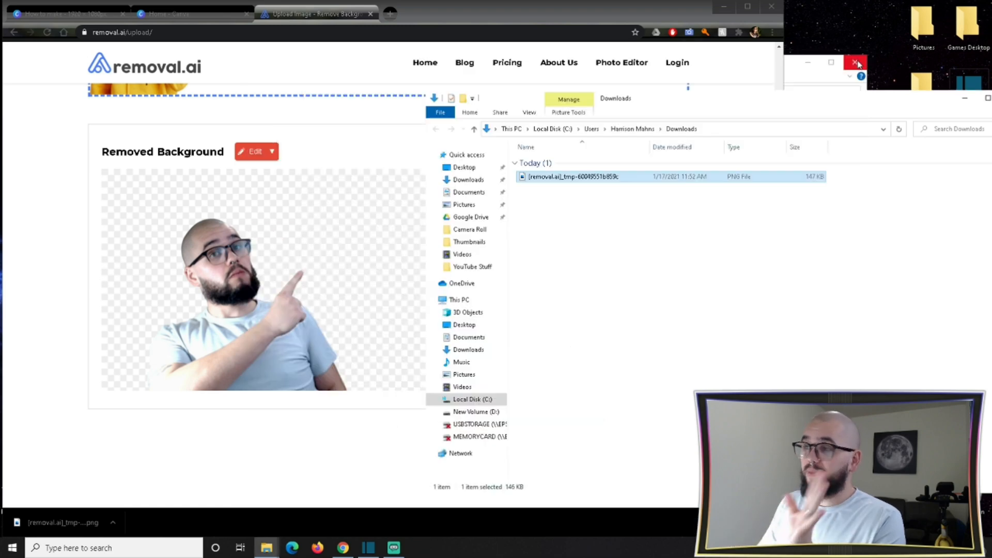
Switch to Canva and create a new design with the recent custom size 1920 x 1080 px
click(195, 13)
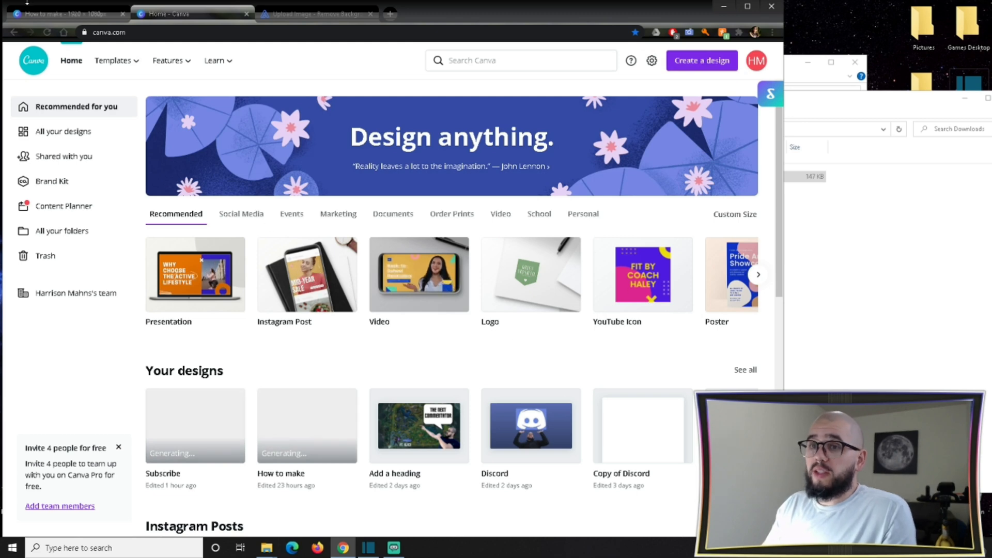
click(718, 62)
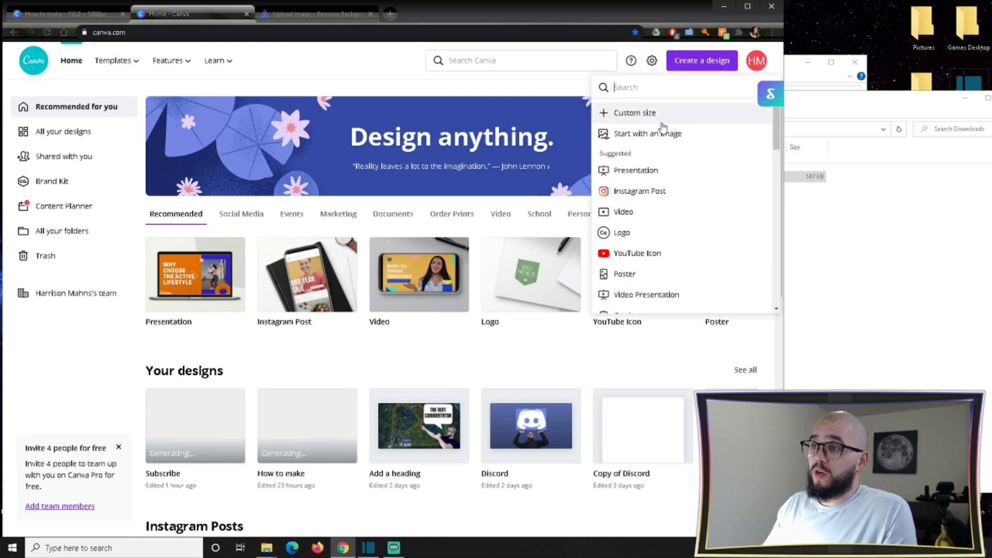
click(650, 115)
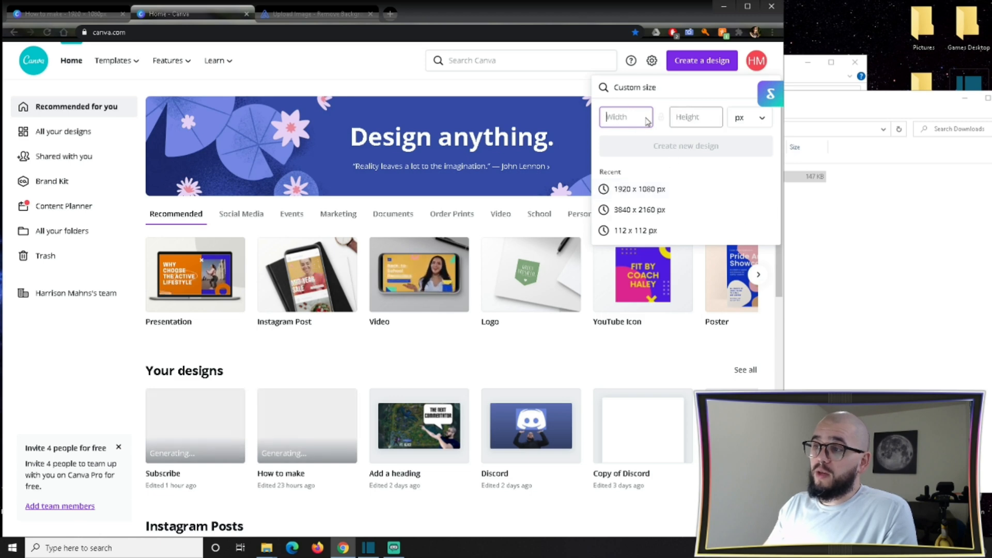
click(628, 189)
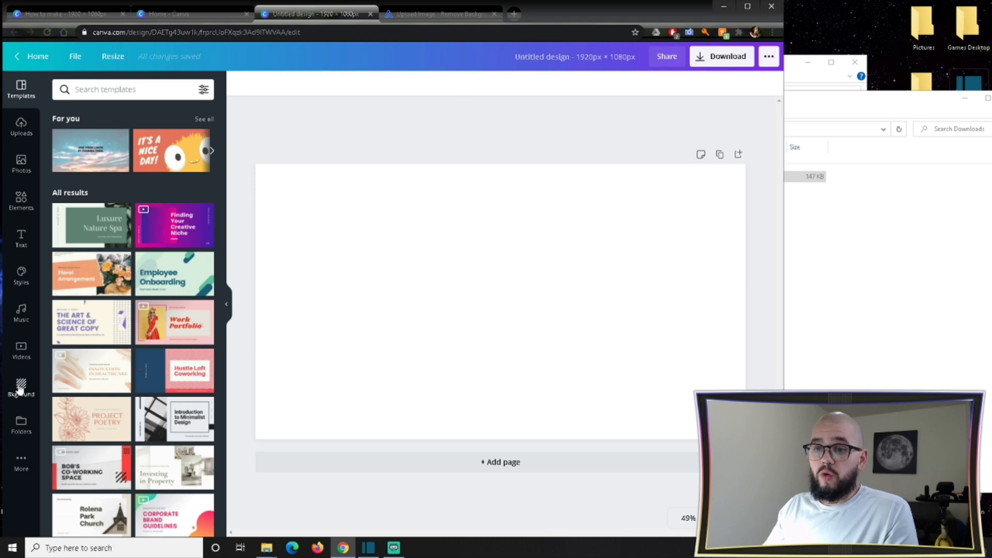
Upload "Test picture" from the computer's Camera Roll folder to the Canva image uploads
click(22, 127)
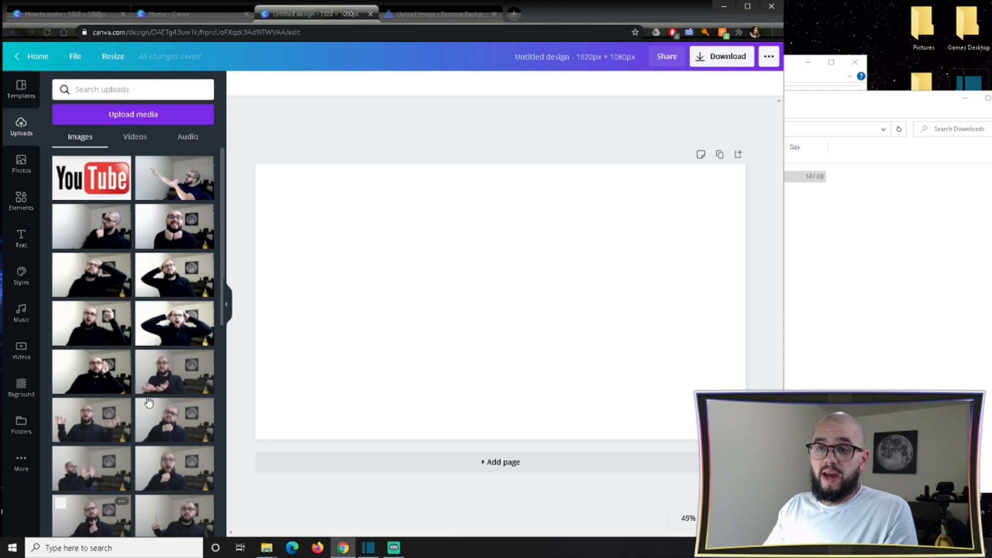
scroll(147, 366, down, 3)
scroll(144, 444, up, 5)
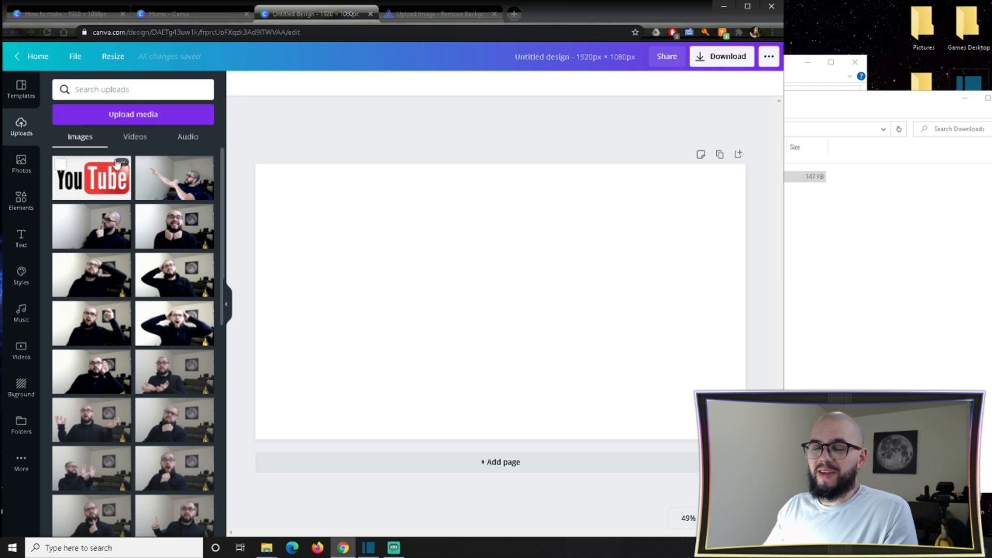
click(135, 115)
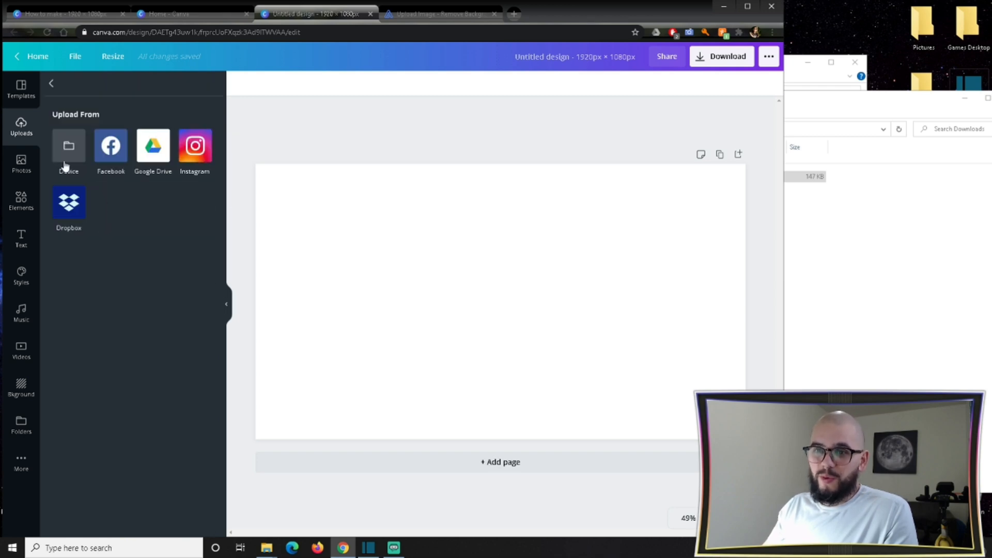
click(75, 159)
click(120, 99)
click(399, 262)
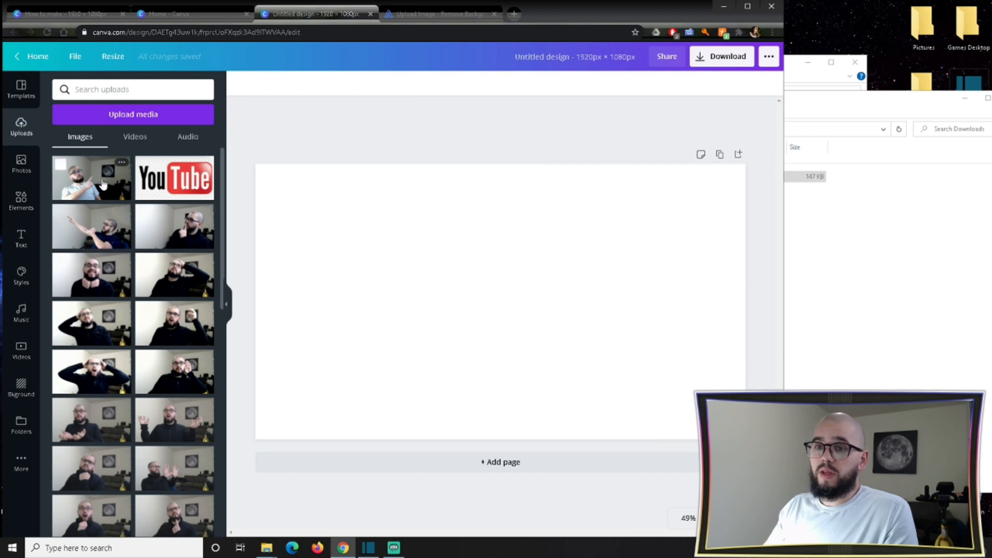
Add the uploaded original photo to the page and move it into the lower-left corner, partly past the left edge
click(87, 180)
mouse_move(529, 315)
mouse_down()
mouse_move(499, 316)
mouse_move(518, 316)
mouse_up()
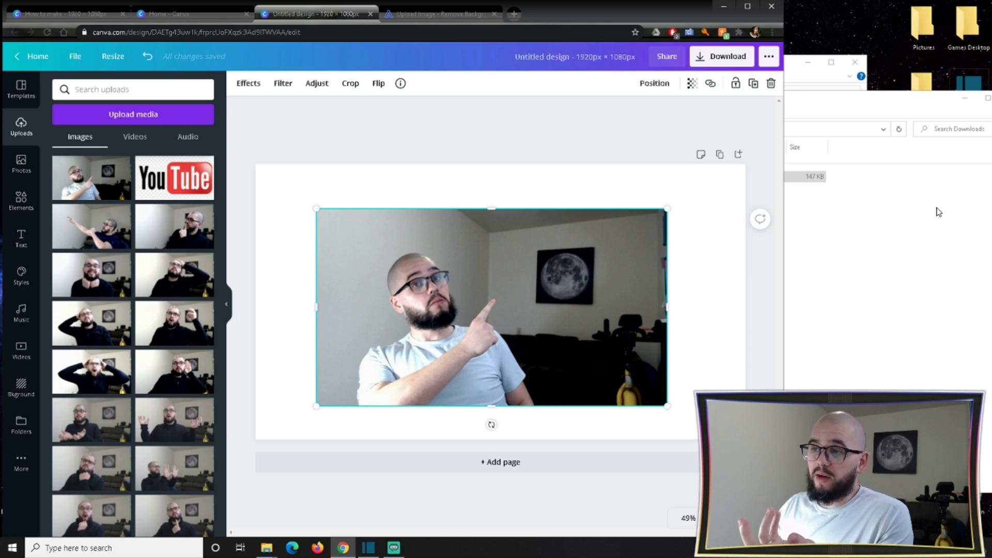
drag(612, 294, 445, 328)
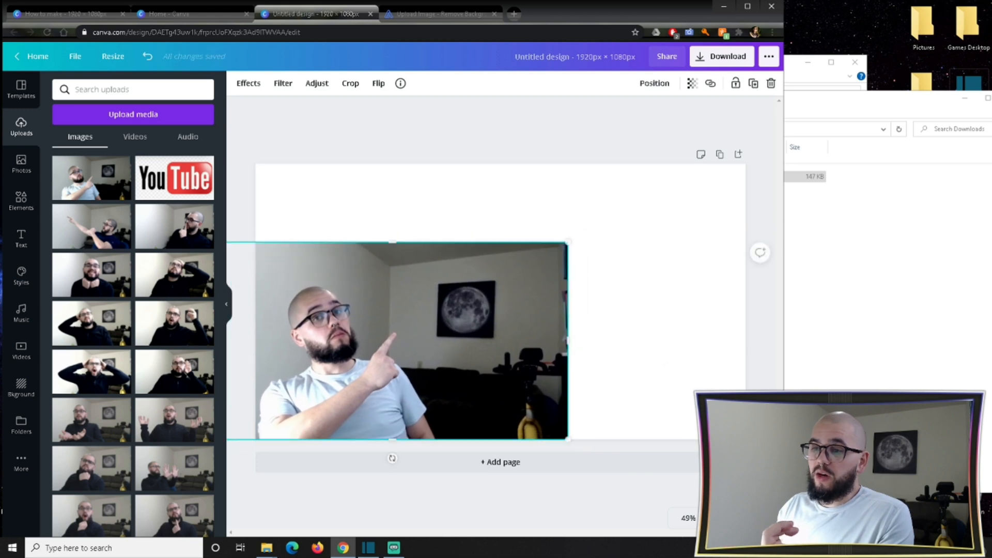
Apply the recently used teal gradient as the page background and delete the original photo from the page
click(677, 249)
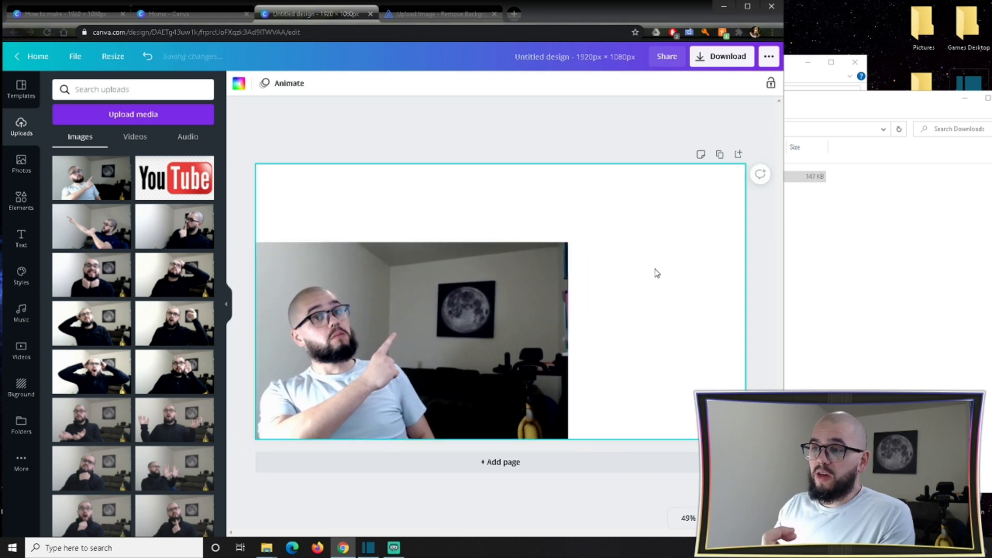
click(22, 394)
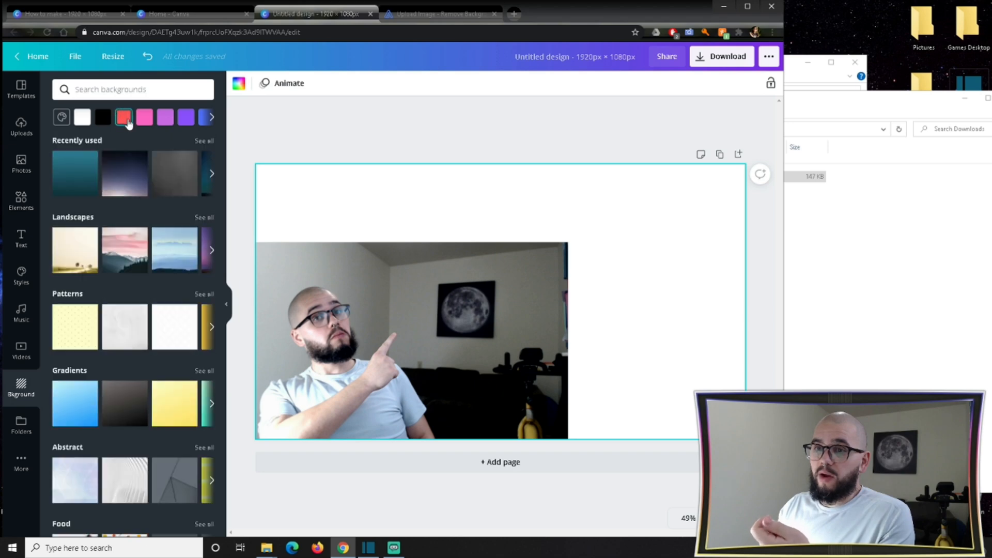
click(82, 178)
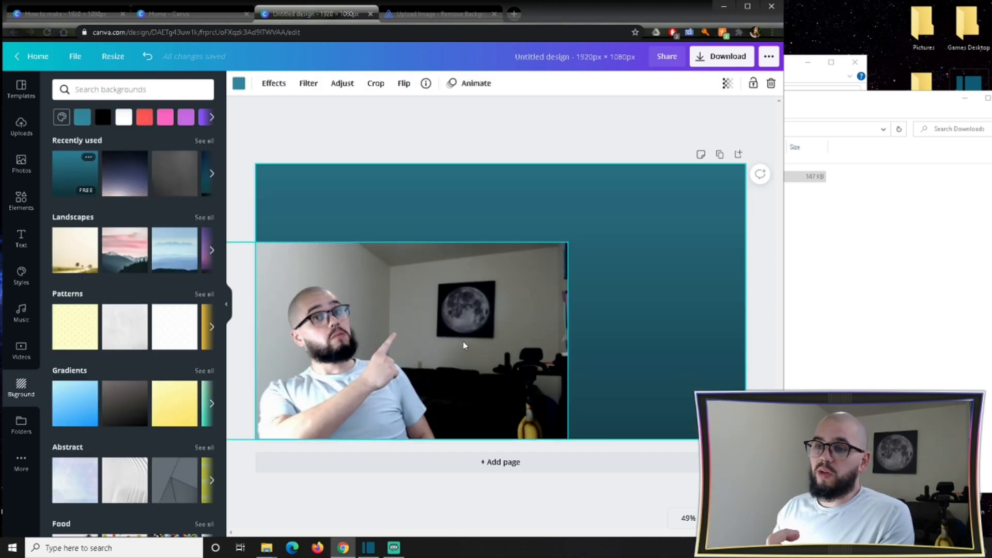
click(421, 381)
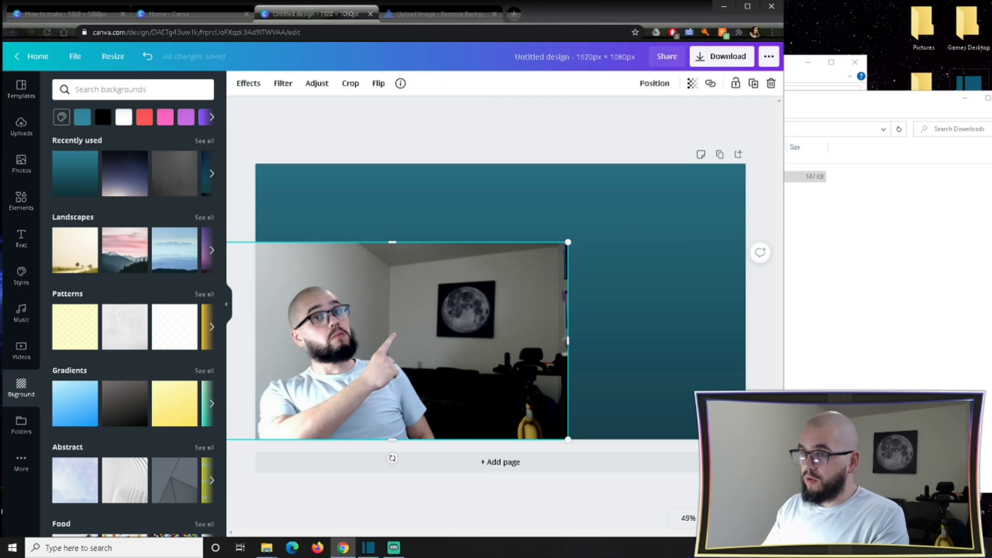
key(Delete)
Upload the background-removed PNG "[removal.ai]_tmp-60049551b859c" from the computer's Downloads folder to the image uploads
click(13, 136)
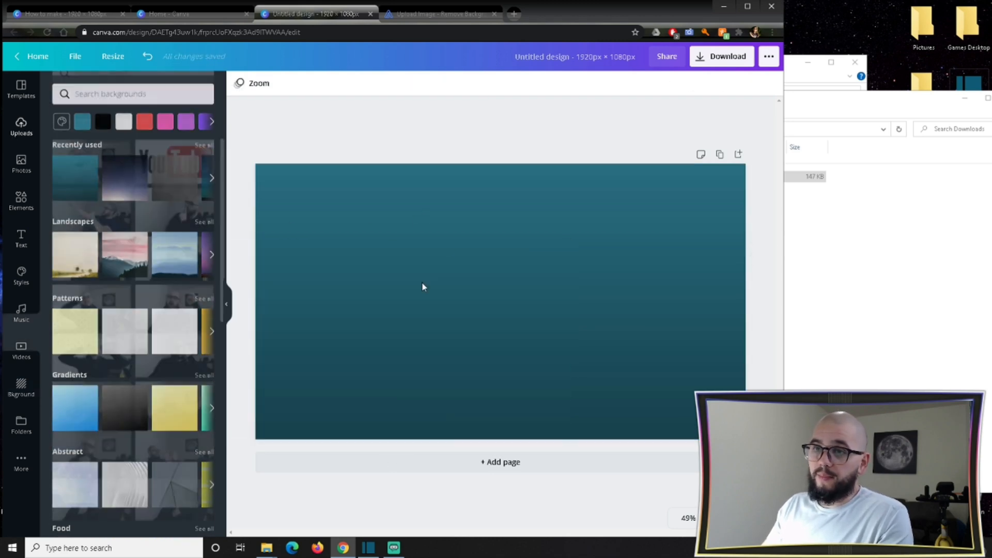
click(924, 387)
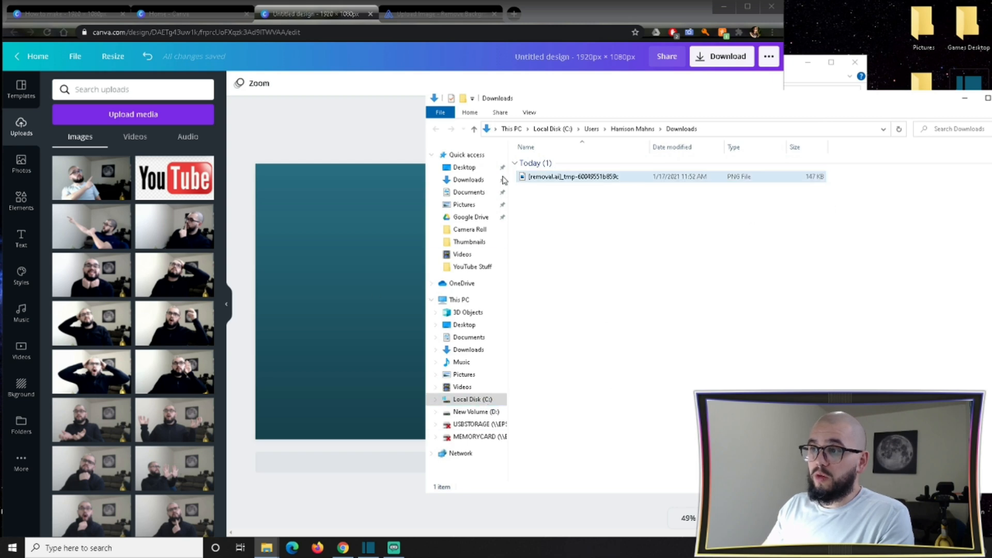
click(124, 119)
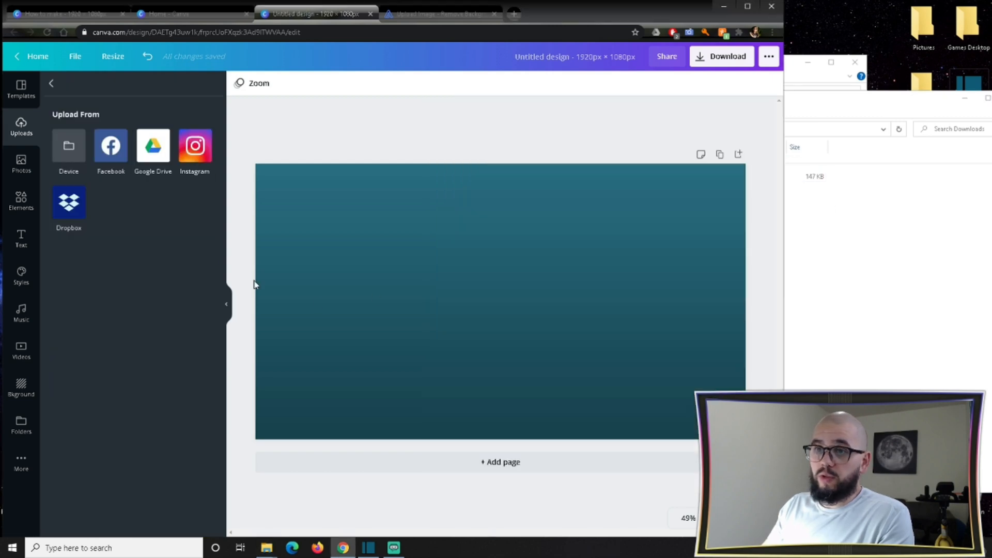
click(74, 162)
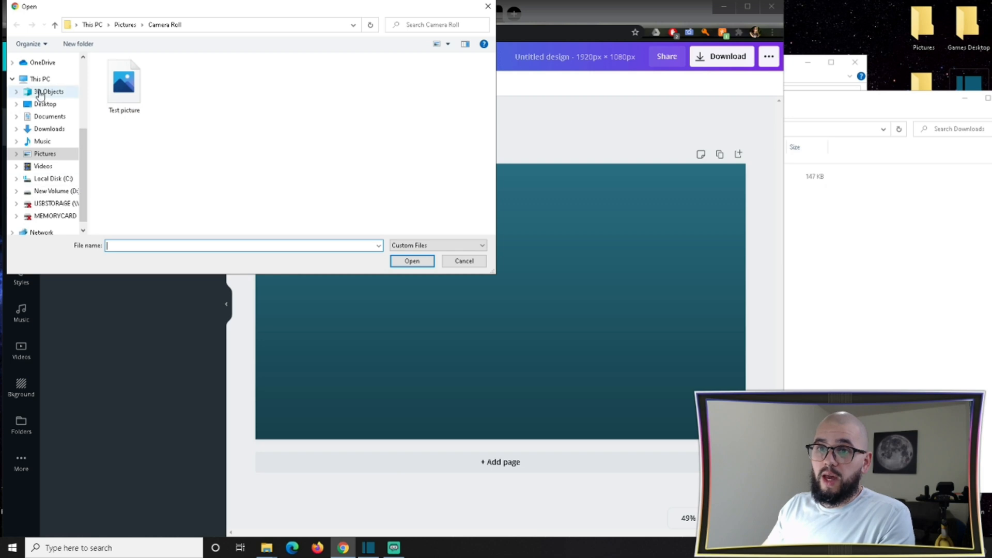
click(49, 129)
click(131, 87)
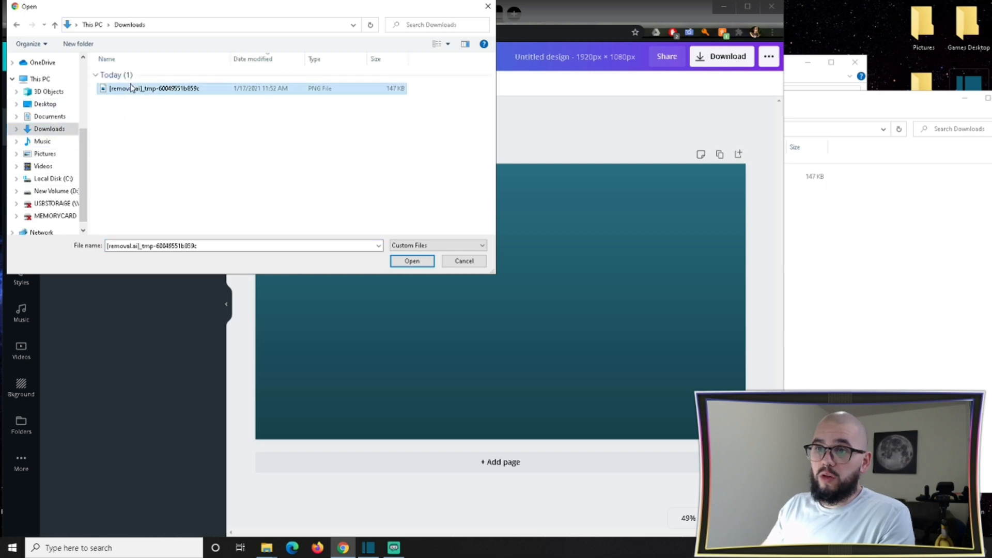
click(420, 261)
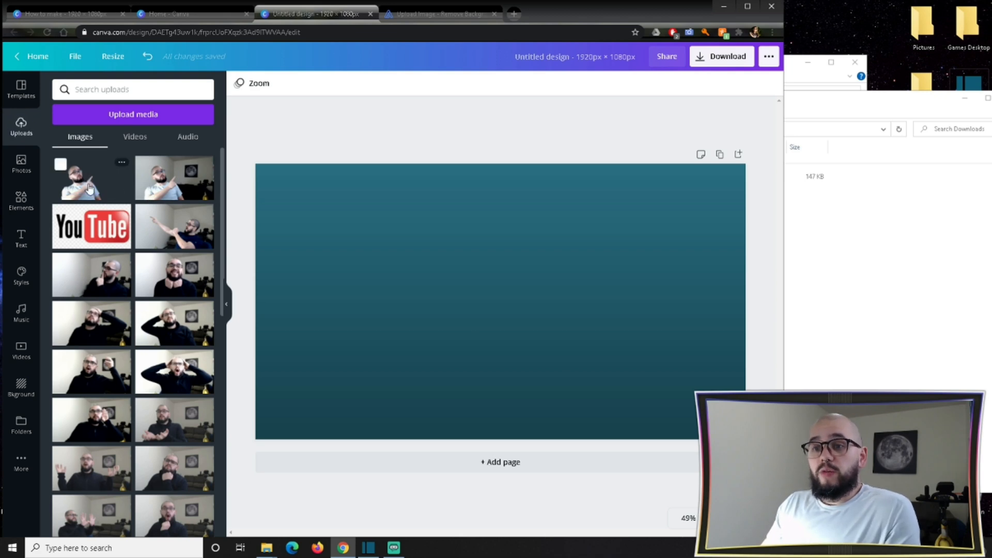
Add the cut-out picture to the page, enlarge it and align it with the bottom edge at the lower left
click(90, 189)
drag(497, 343, 401, 386)
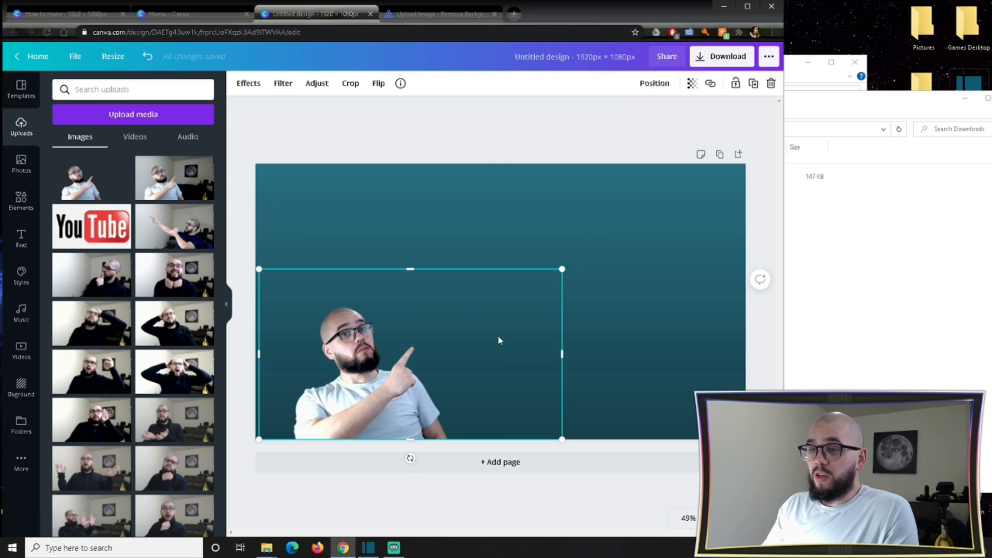
drag(556, 272, 640, 224)
mouse_move(403, 371)
mouse_down()
mouse_move(394, 347)
mouse_move(386, 370)
mouse_up()
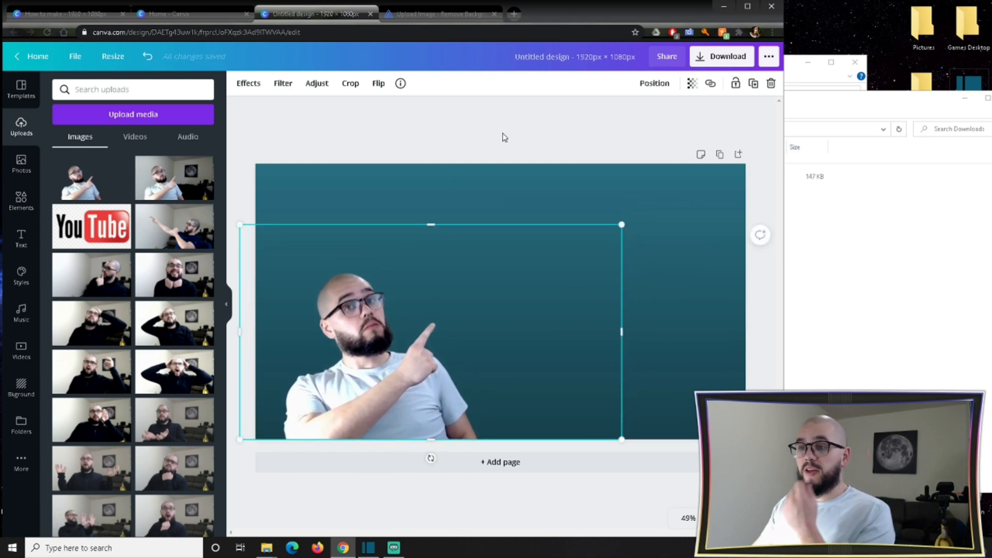
Add the original photo with the room background to the page and apply the Background Remover effect to it
click(504, 137)
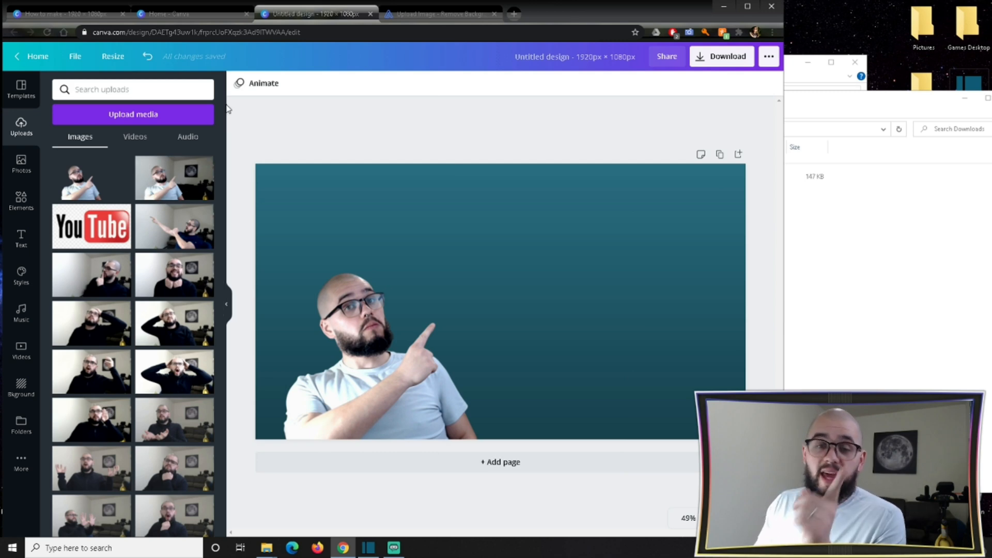
click(172, 183)
drag(478, 393, 540, 372)
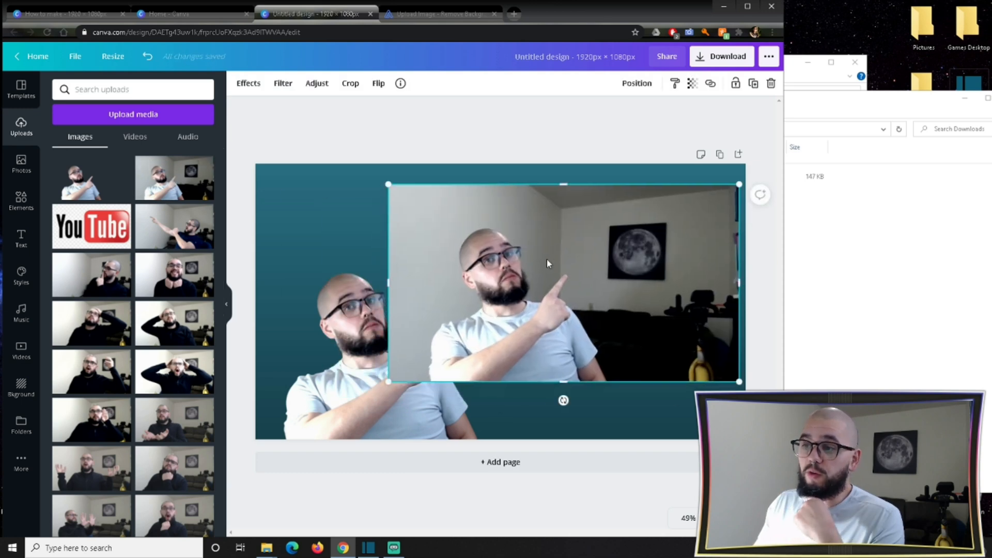
click(283, 84)
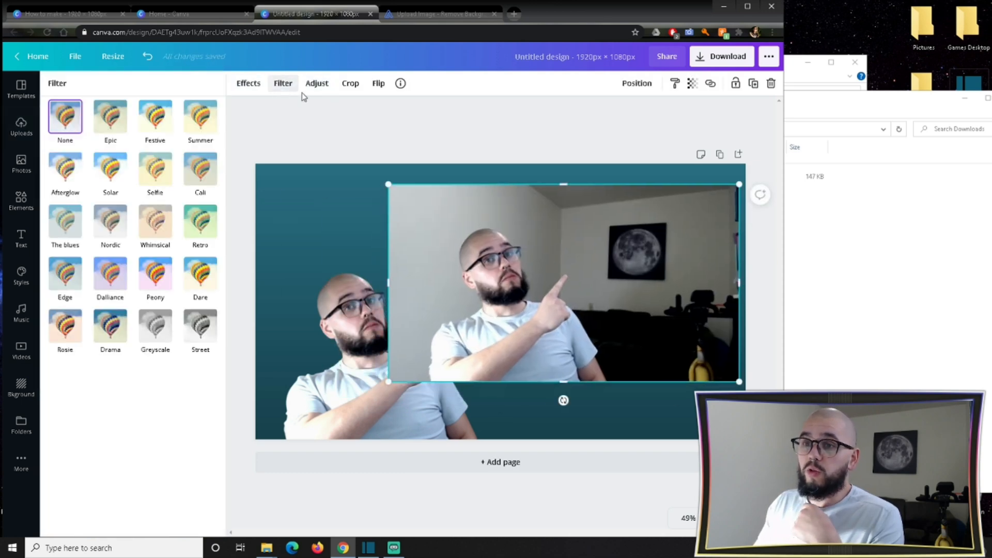
click(236, 91)
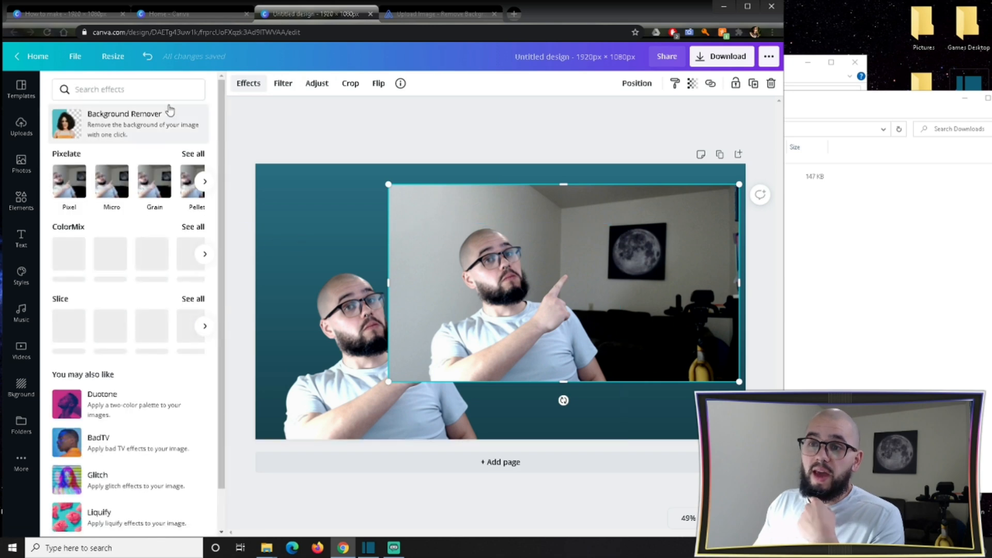
click(162, 130)
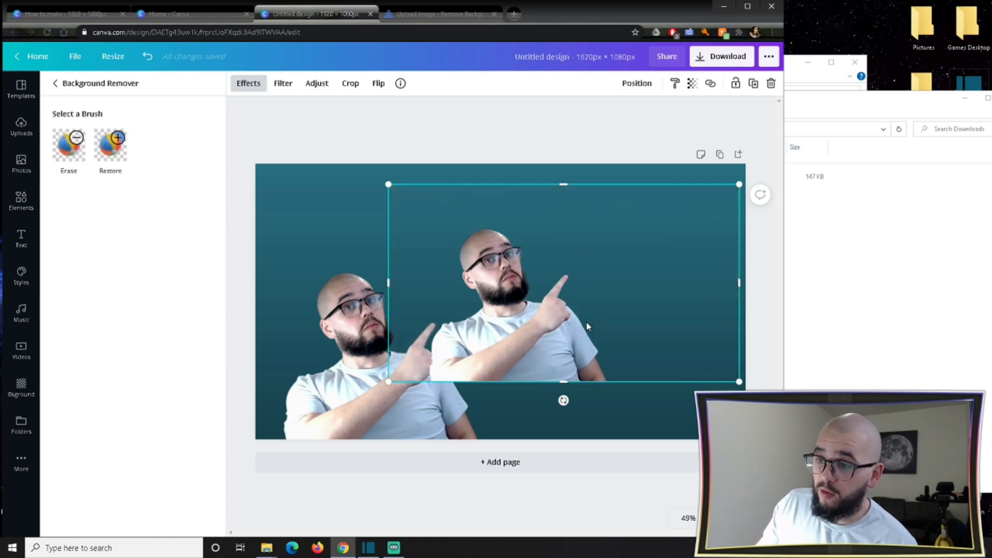
Place the second cut-out beside the first along the page's bottom edge, enlarge it for comparison, and delete it
drag(575, 315, 633, 371)
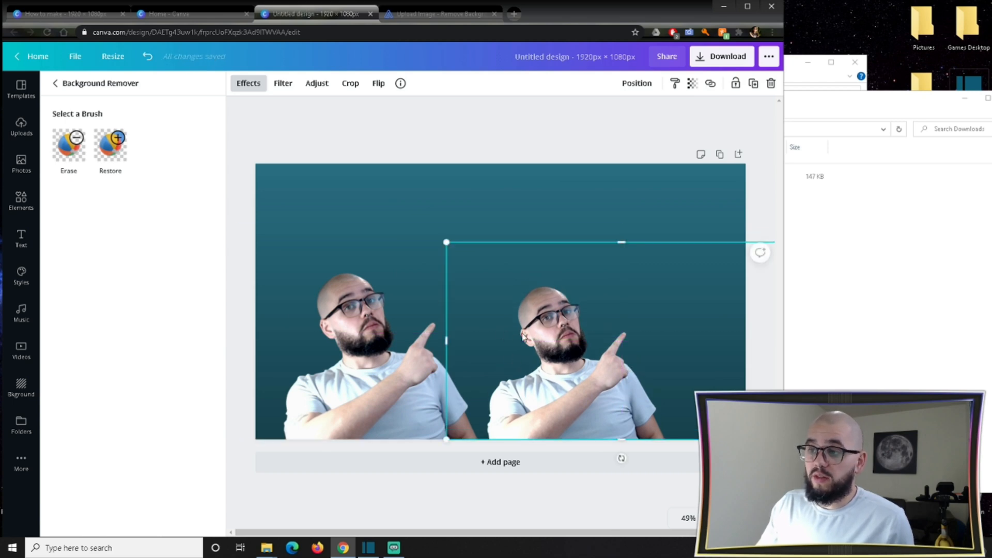
click(370, 329)
click(640, 390)
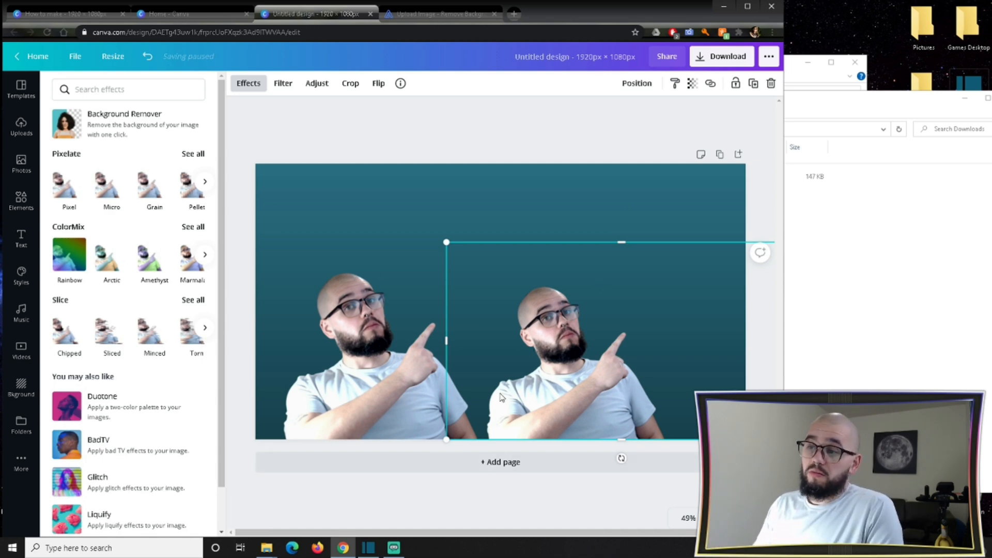
drag(446, 242, 415, 182)
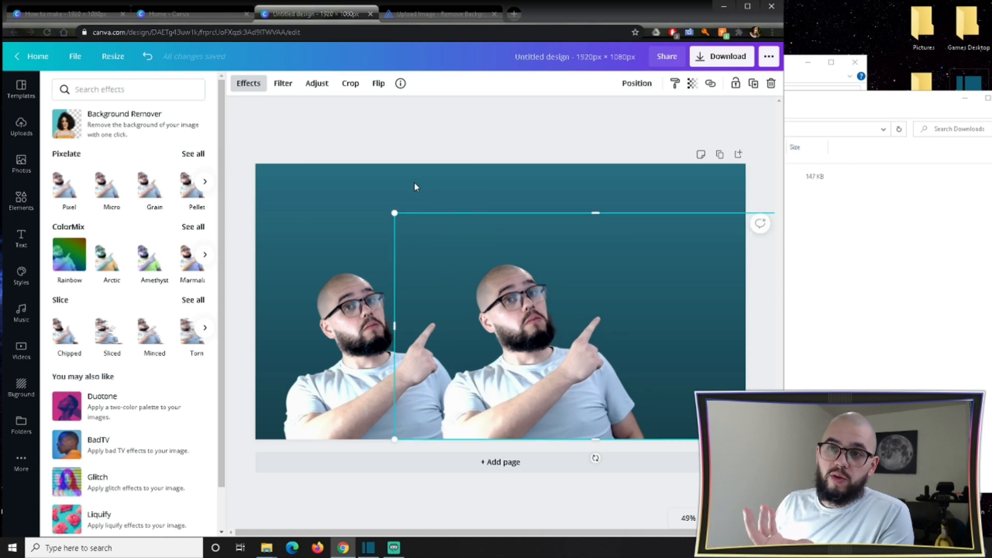
drag(529, 386, 565, 280)
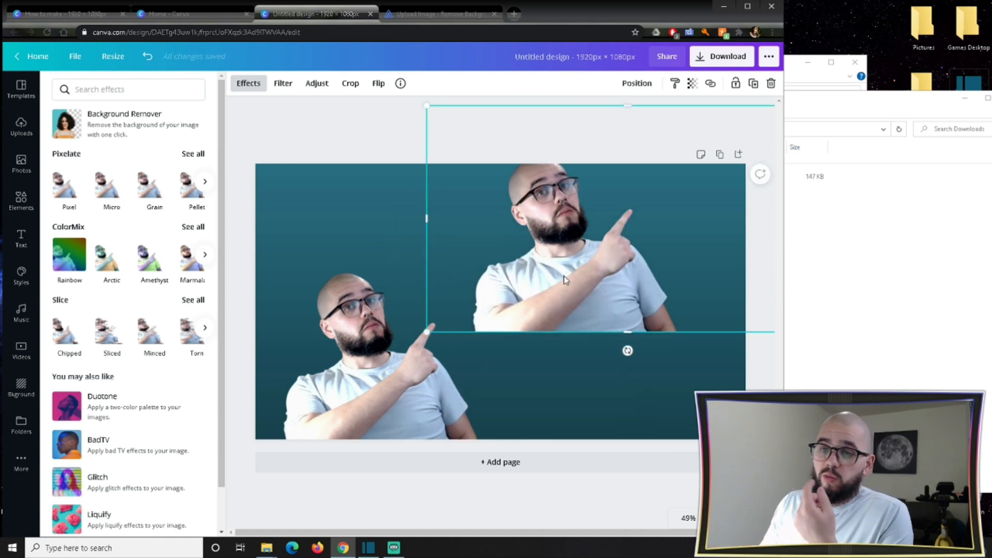
drag(613, 269, 632, 383)
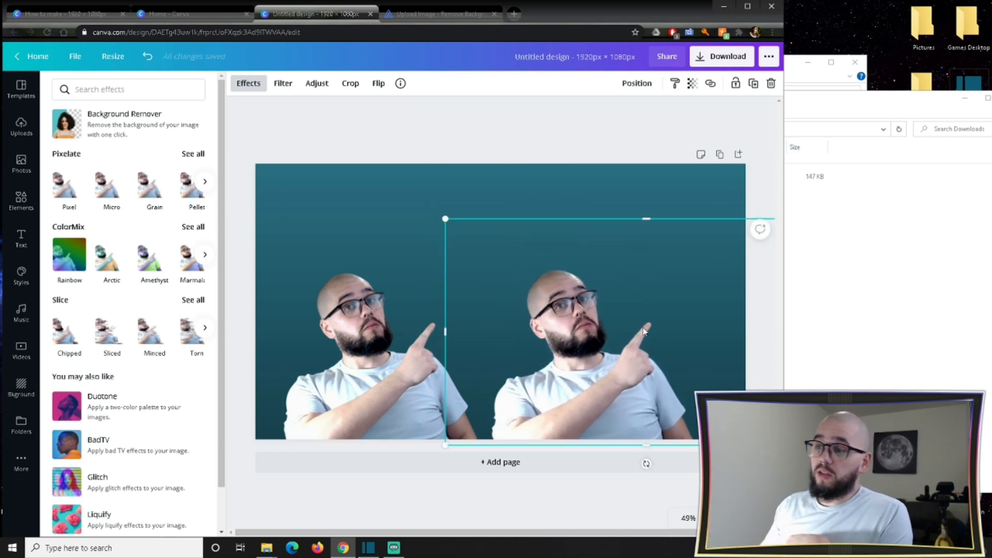
key(Delete)
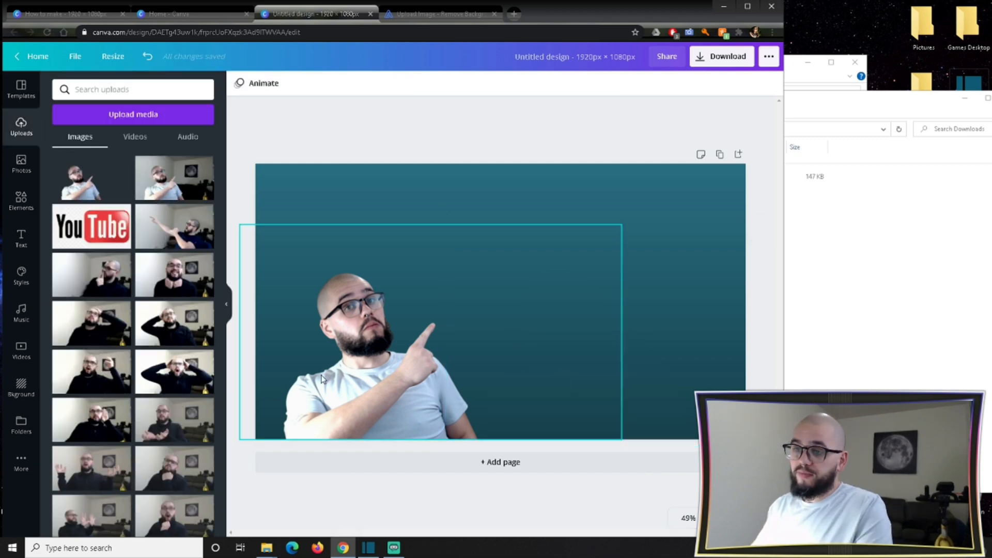
Nudge the remaining cut-out slightly left, try the chocolate hearts photo as page background, and delete that background
mouse_move(355, 362)
mouse_down()
mouse_move(385, 328)
mouse_move(348, 362)
mouse_up()
click(643, 202)
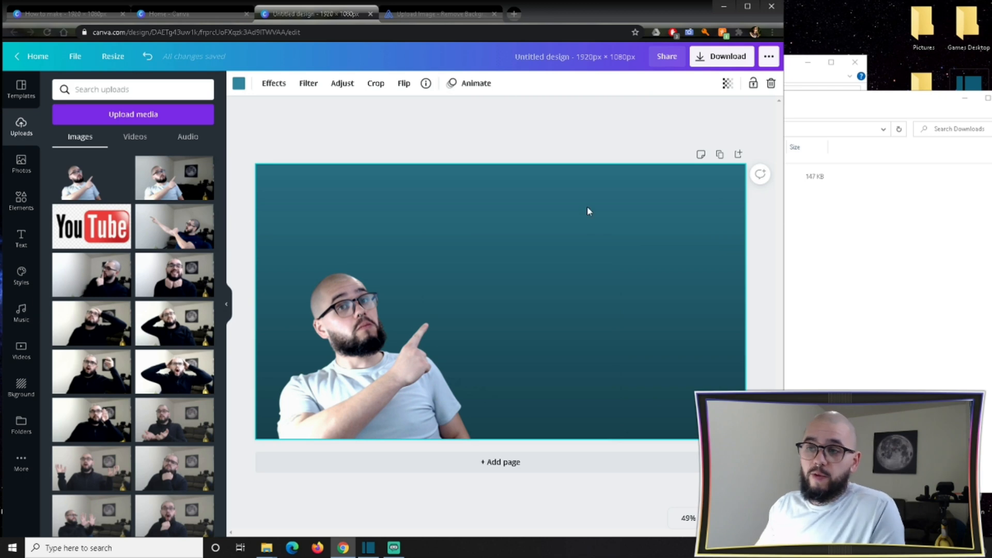
click(15, 395)
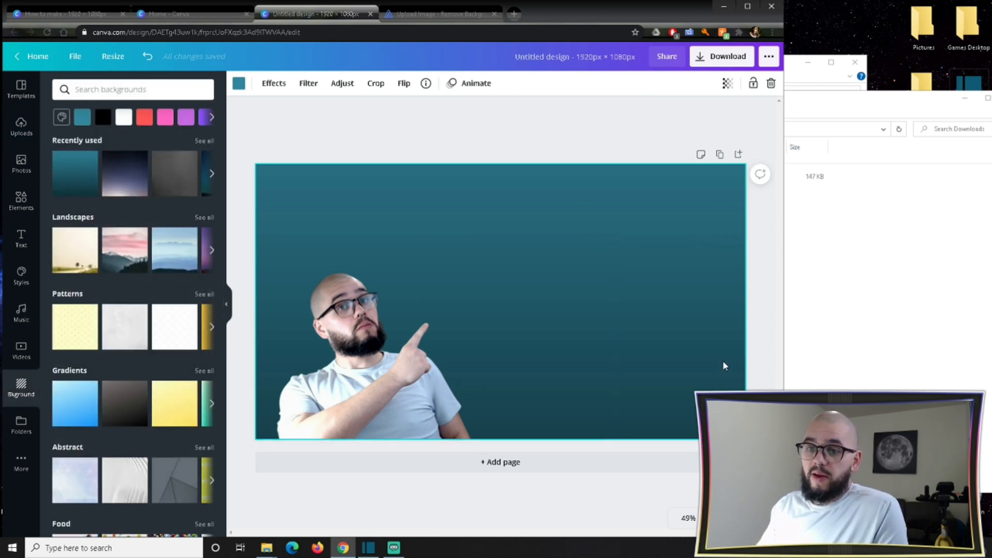
scroll(81, 476, down, 2)
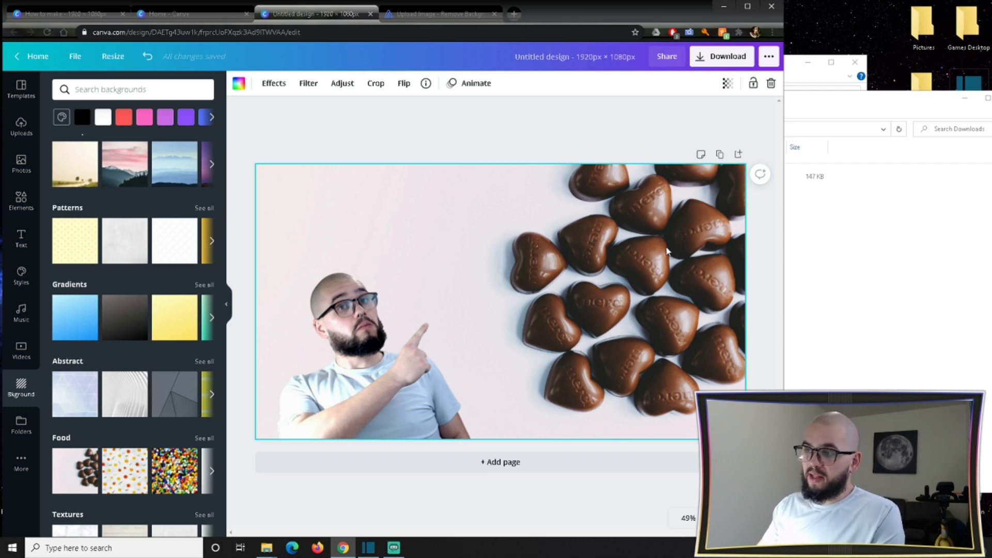
key(Delete)
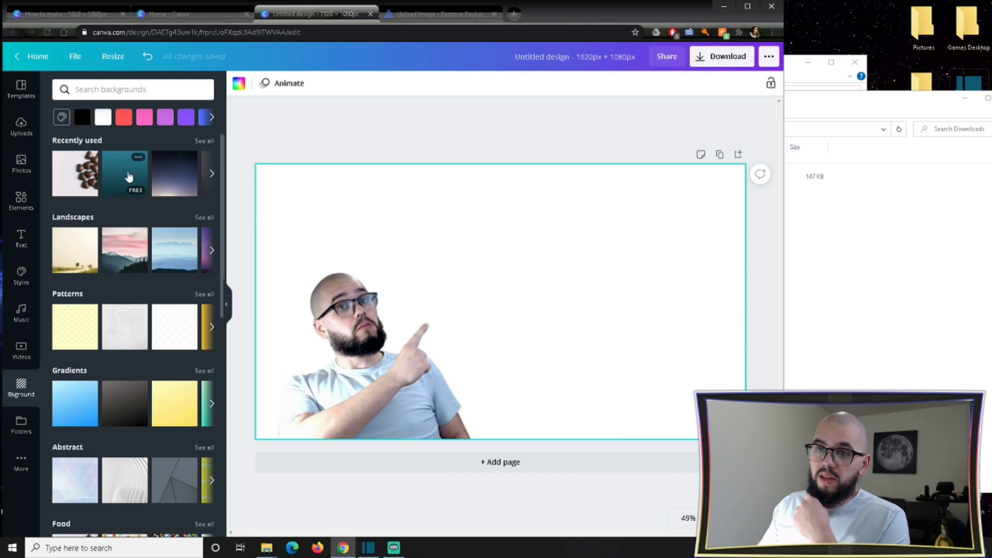
Apply the recently used starry night sky as page background and shift the cut-out picture further left
click(170, 191)
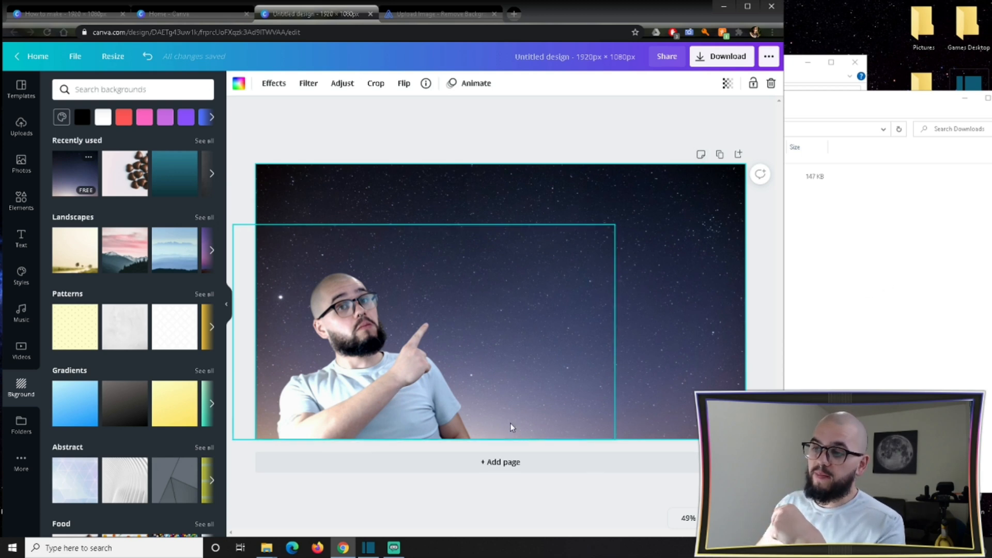
mouse_move(402, 411)
mouse_down()
mouse_move(633, 344)
mouse_move(470, 368)
mouse_move(384, 404)
mouse_up()
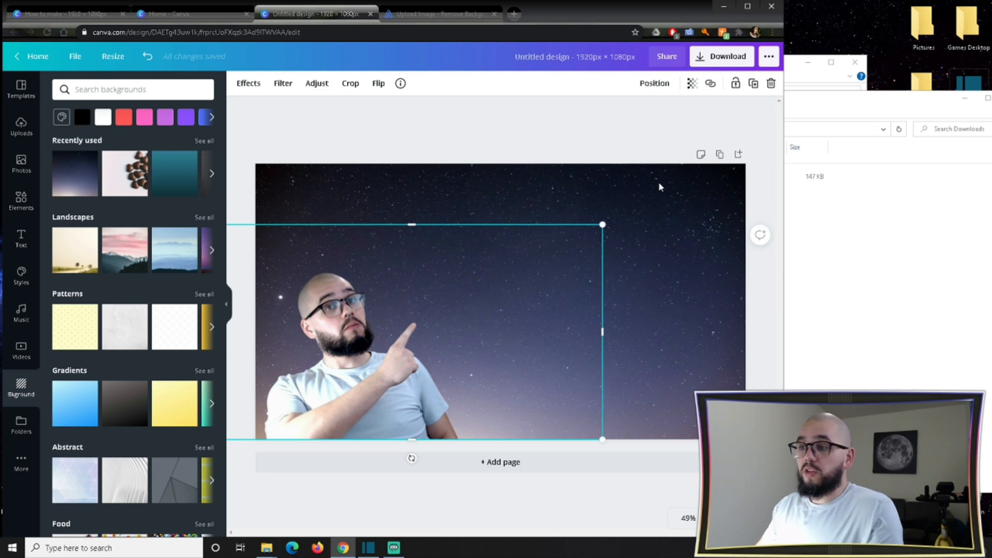
click(609, 253)
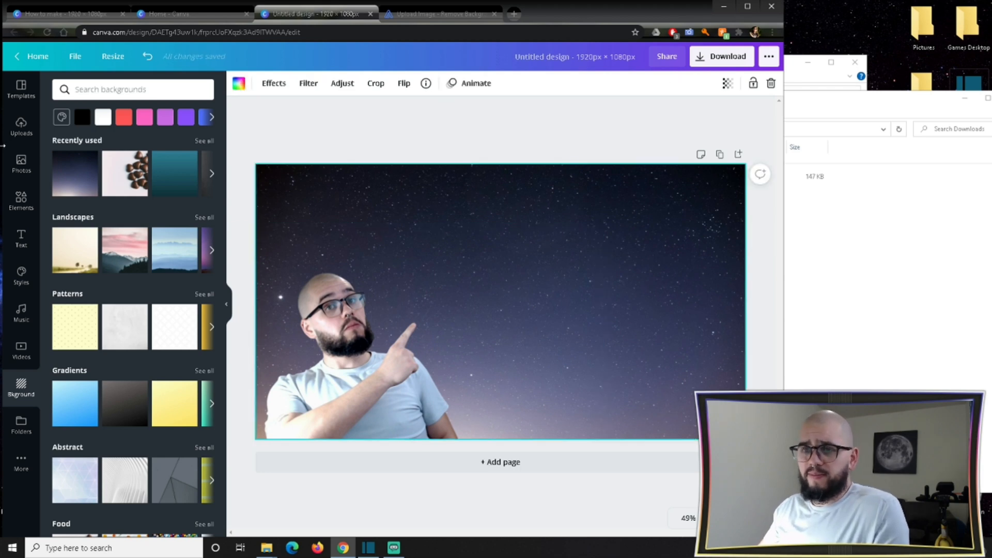
Add a square shape, reshape it into a wide, flat rectangle and place it in the page's upper-right area
click(7, 206)
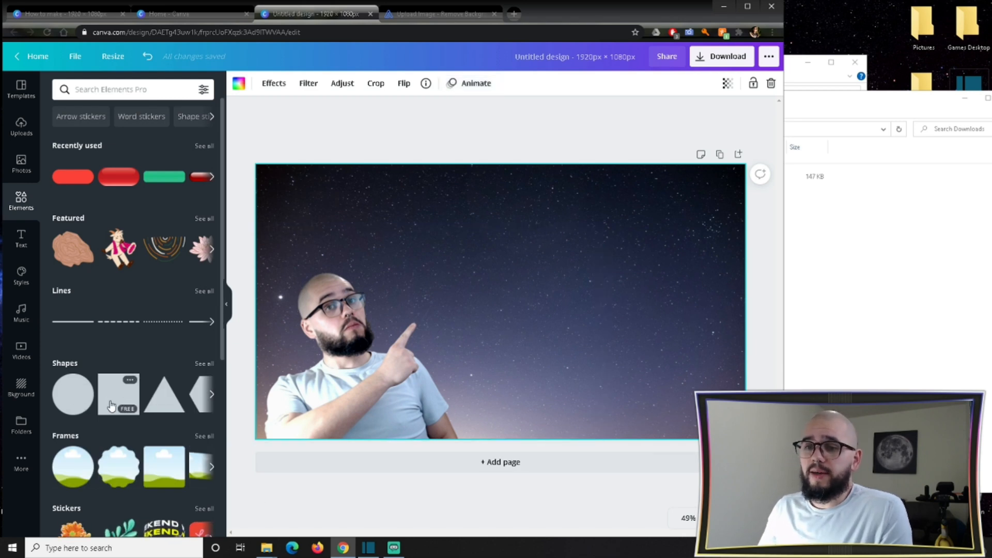
click(129, 395)
drag(503, 376, 516, 282)
drag(581, 254, 623, 255)
drag(529, 246, 609, 210)
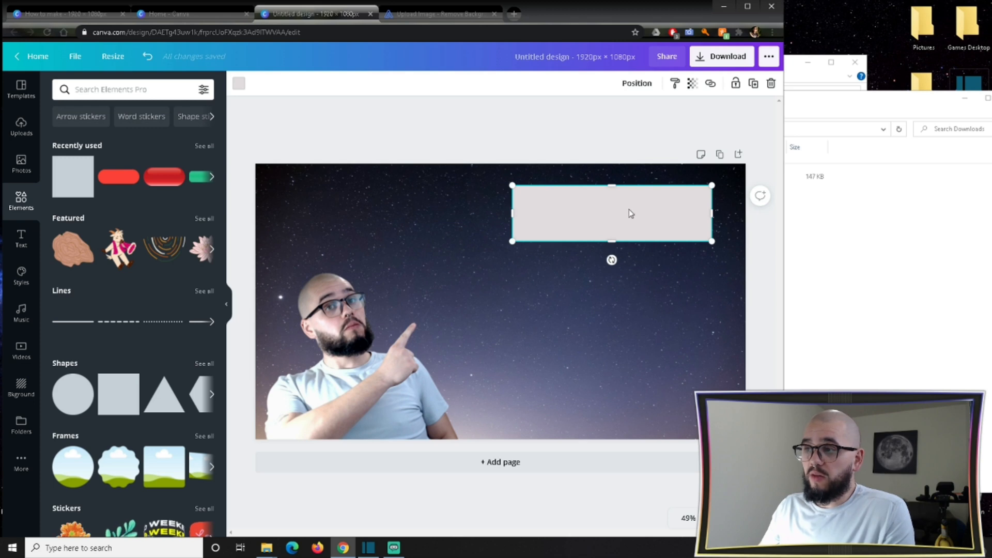
Colour the rectangle white, move it slightly down and right, and widen it a little to the left
click(239, 83)
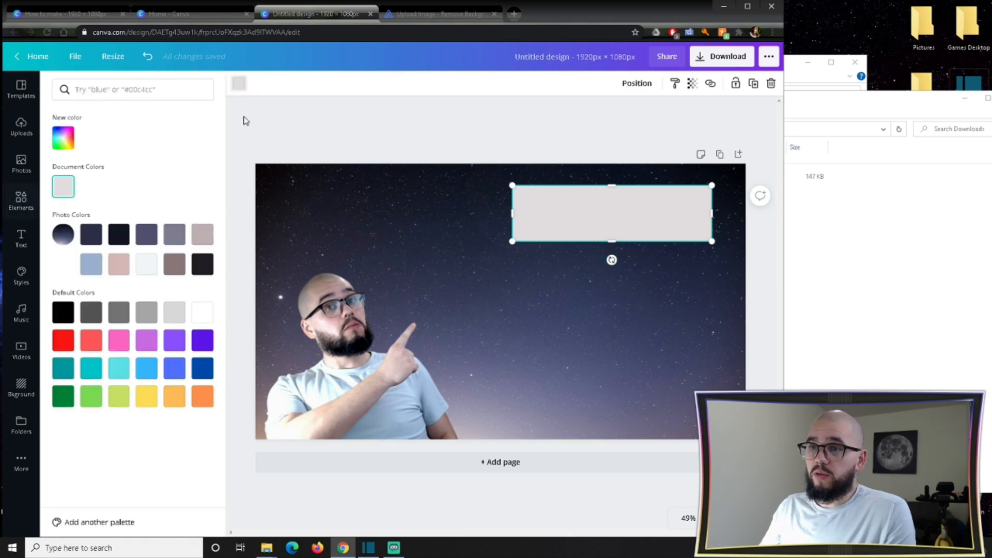
click(202, 313)
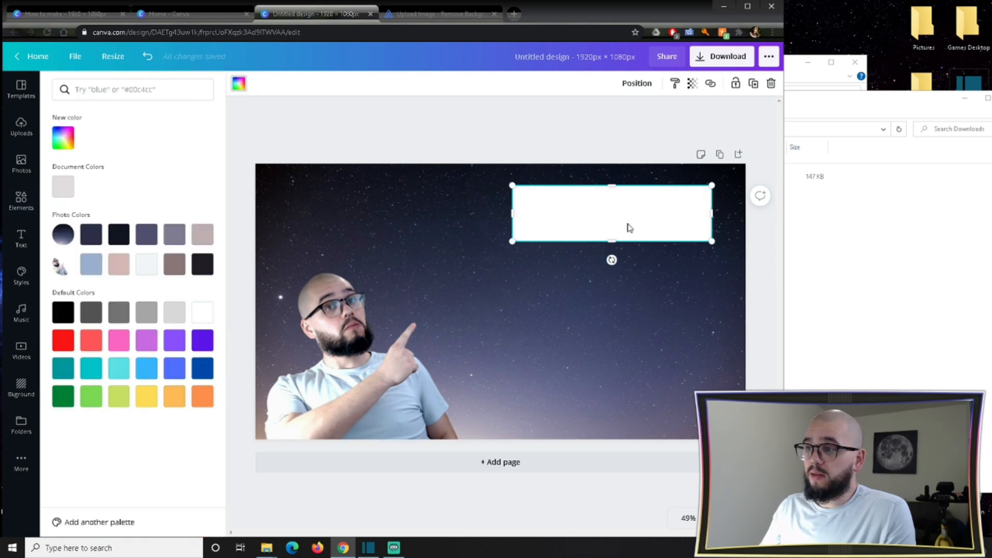
drag(653, 217, 659, 223)
drag(519, 219, 509, 219)
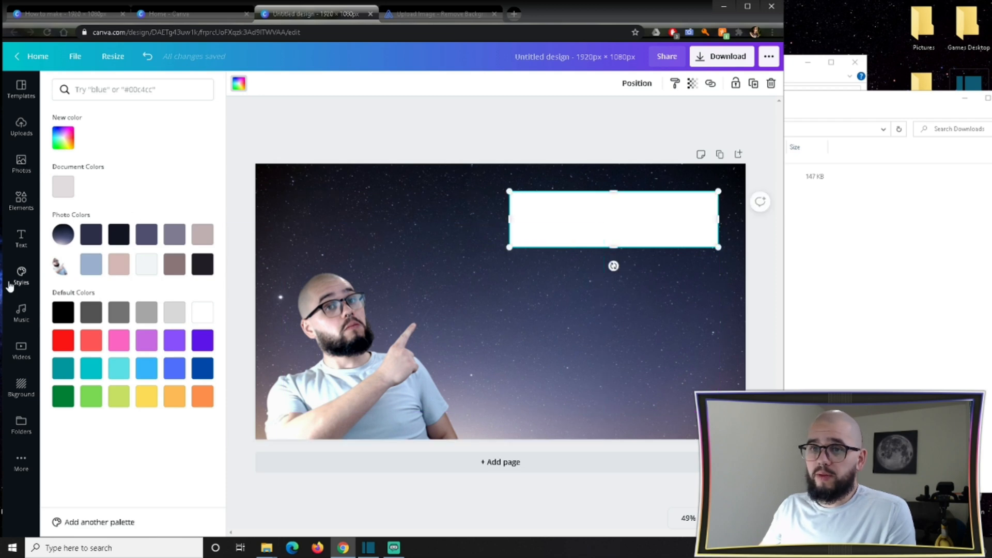
Add a second square shape, reshape it into a wide bar and place it below the white rectangle, offset left
click(21, 200)
click(73, 176)
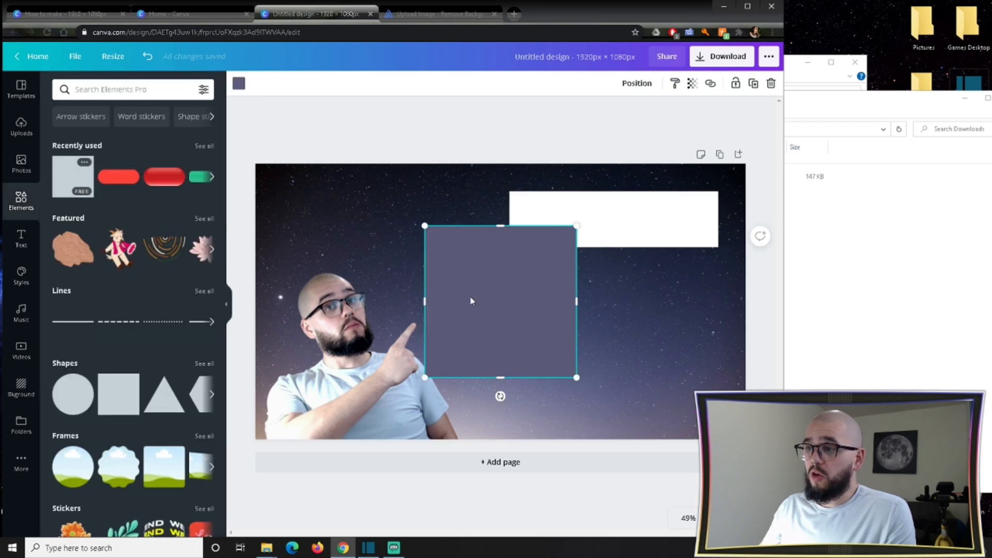
drag(500, 378, 603, 253)
drag(496, 248, 528, 279)
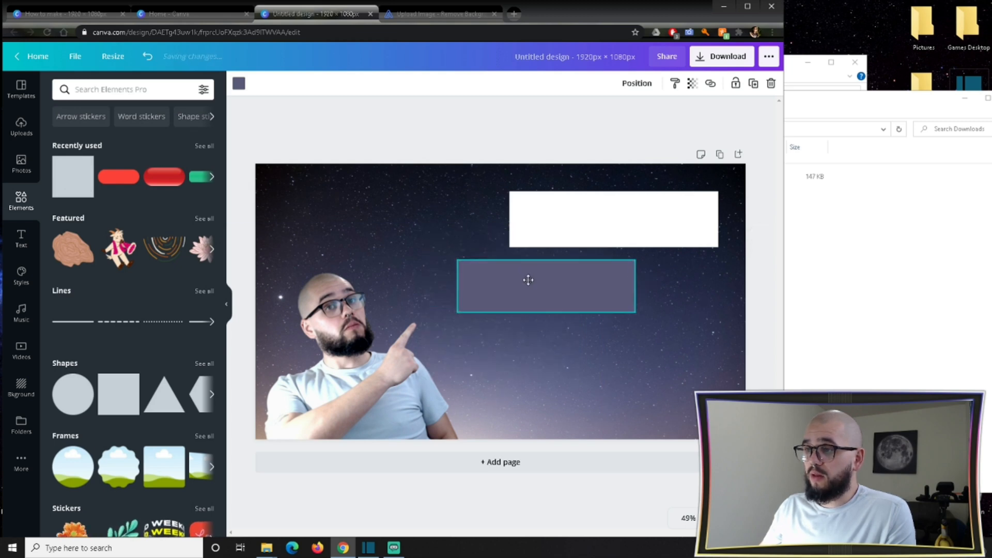
Add a third square reshaped into a wide bar at the lower right, and stack both lower bars flush beneath the white one
click(68, 189)
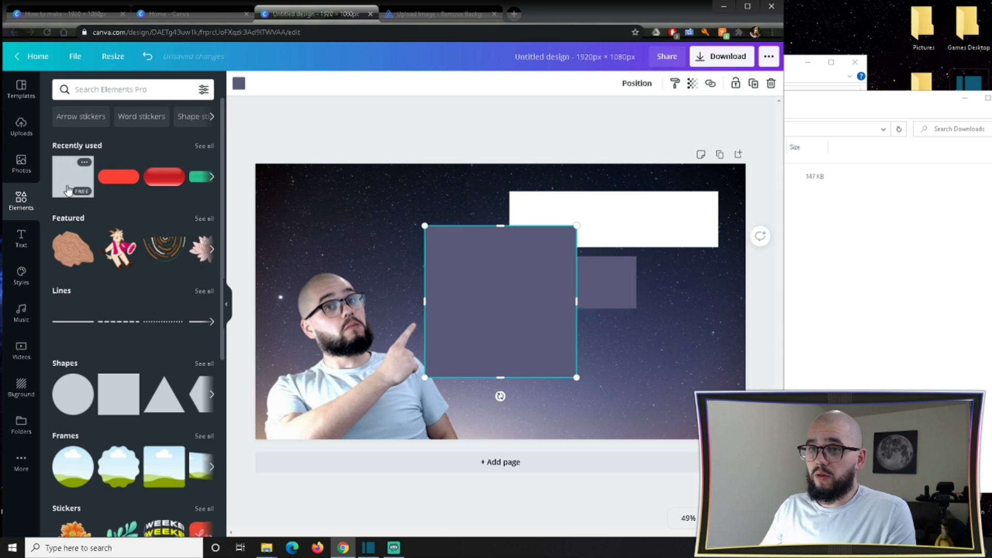
drag(505, 357, 505, 301)
drag(585, 265, 662, 351)
drag(624, 383, 624, 370)
drag(586, 287, 584, 277)
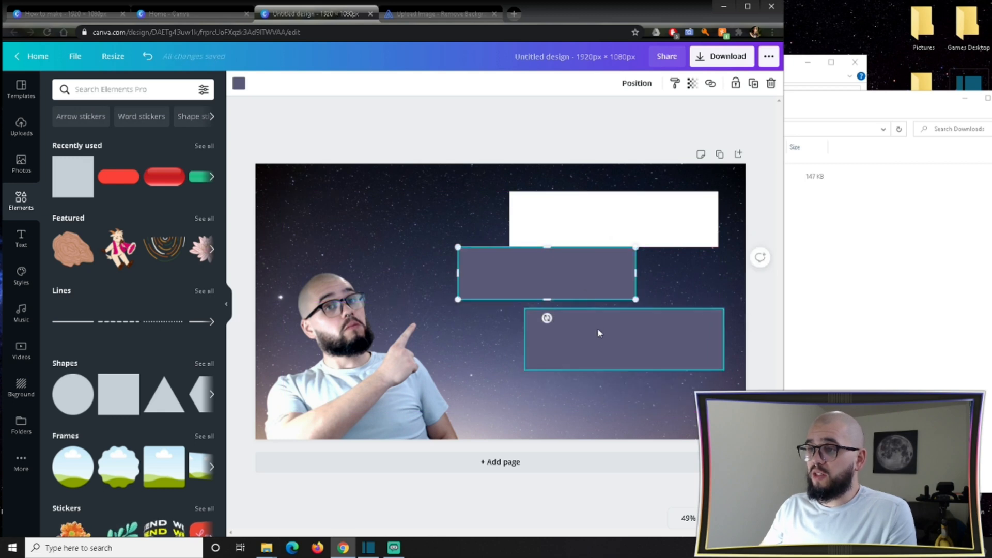
drag(598, 332, 596, 320)
Colour the middle bar dark grey from the default colours after trying lighter greys
click(550, 296)
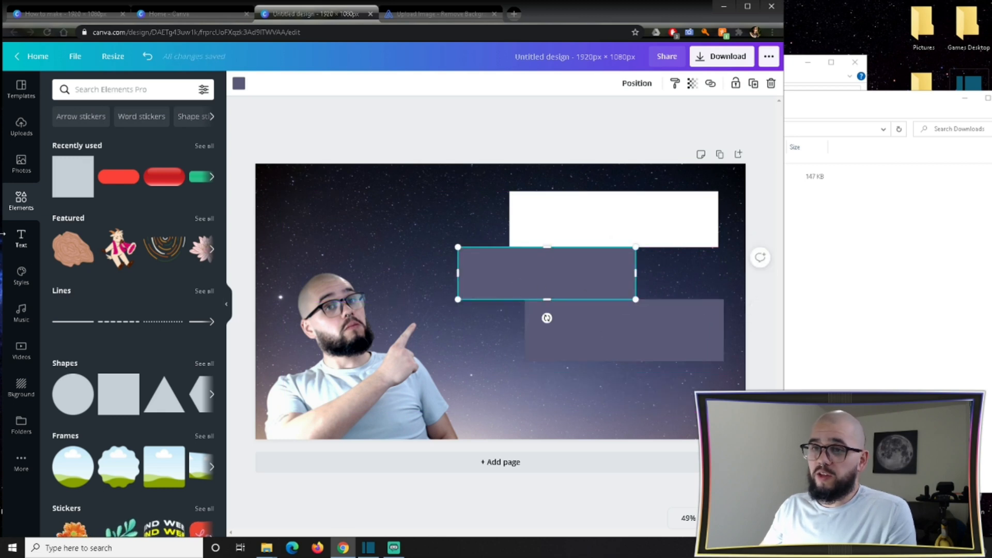
click(239, 83)
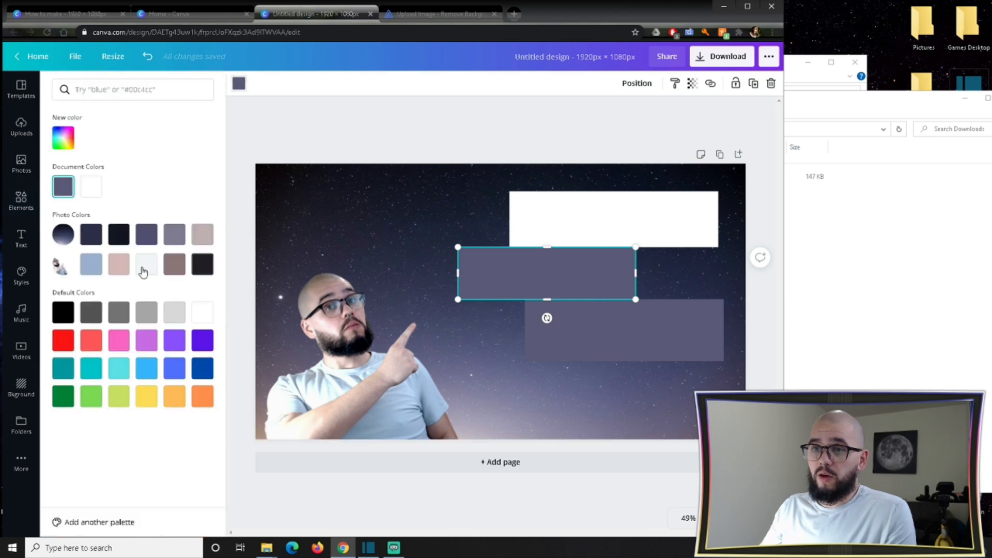
click(174, 312)
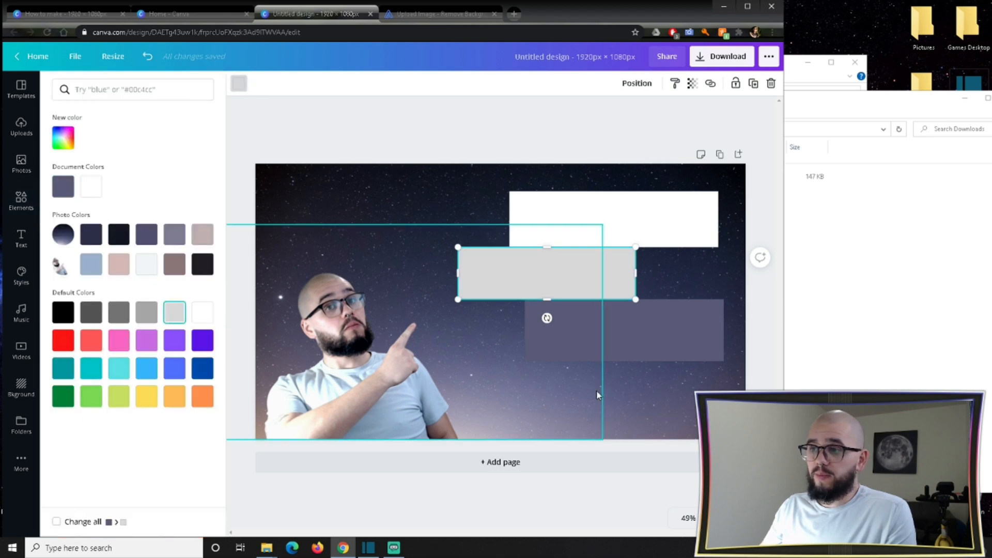
click(119, 313)
click(91, 313)
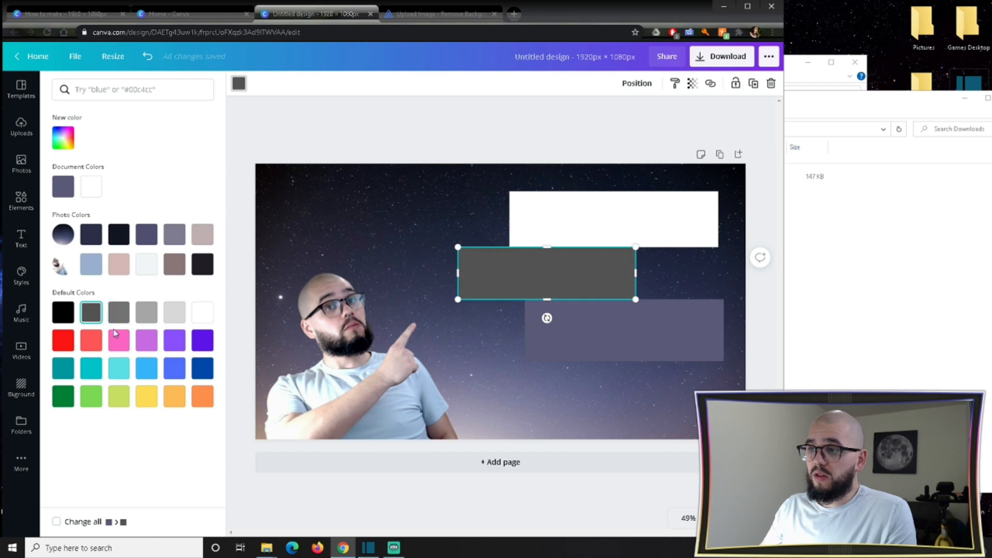
Colour the lowest bar black after trying light grey, and deselect it
click(538, 342)
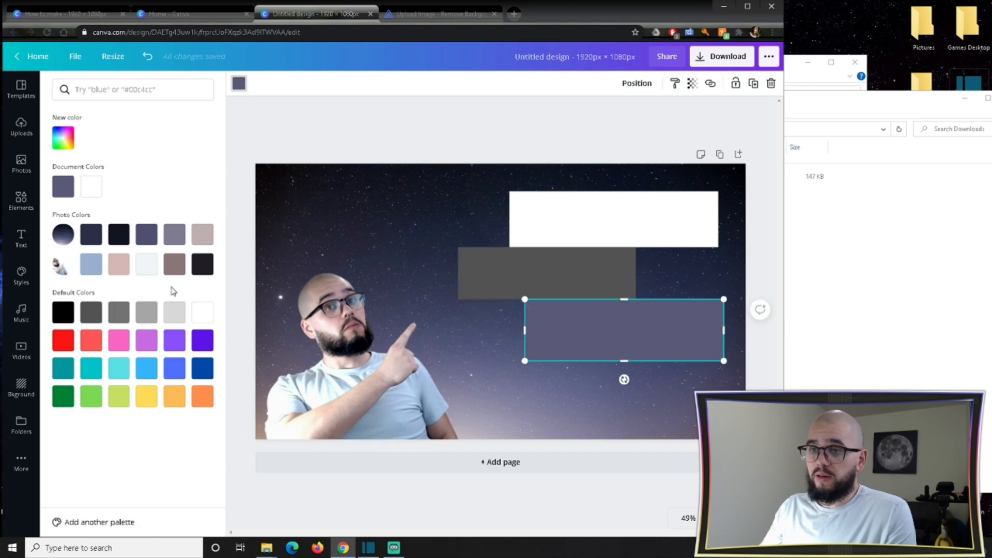
click(174, 317)
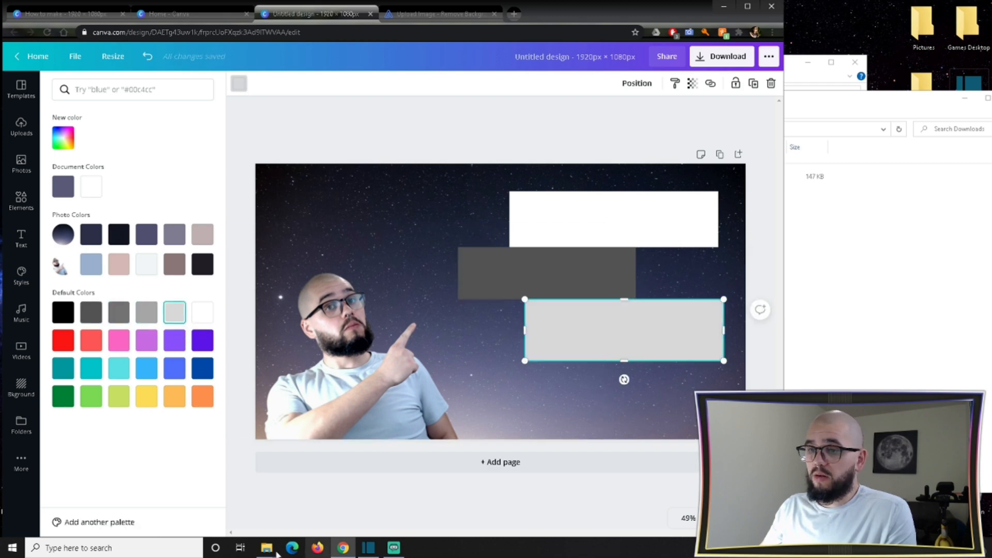
click(62, 316)
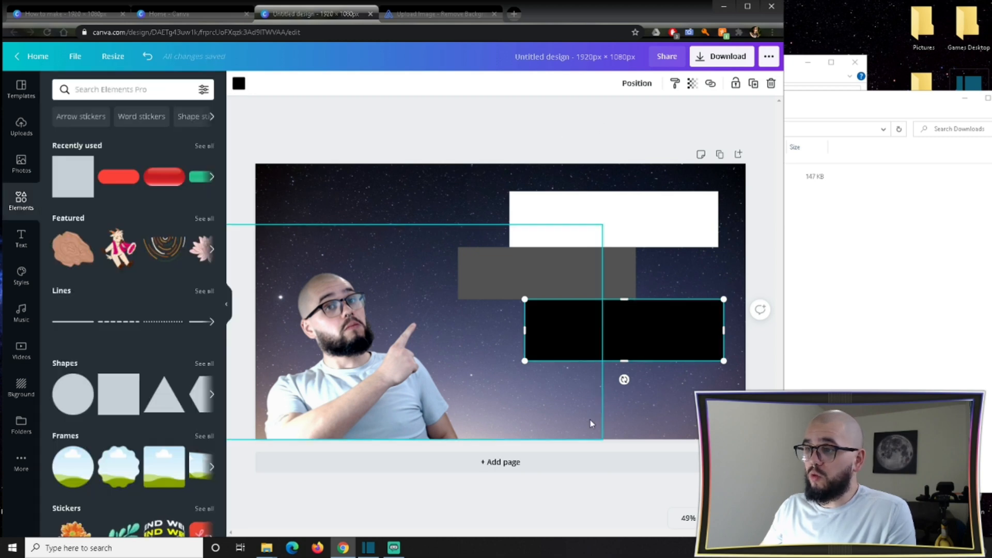
click(590, 419)
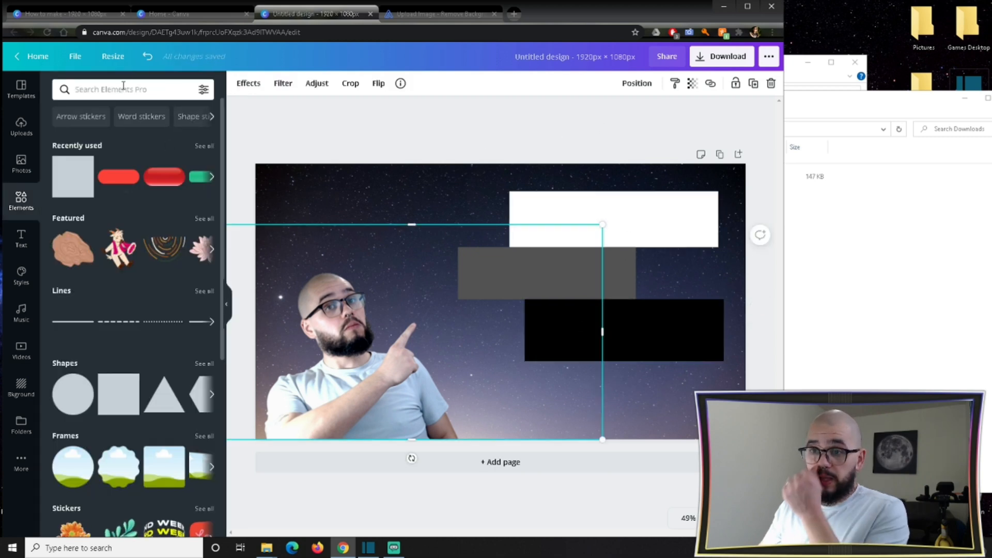
Try the Stay Fearless font combination over the bars and delete both of its words
click(21, 251)
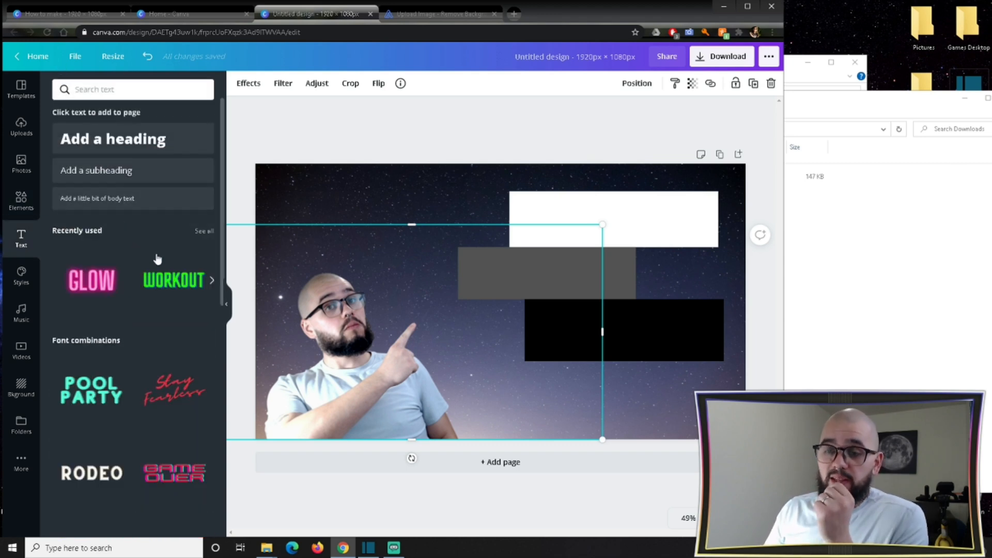
click(174, 389)
drag(486, 269, 565, 226)
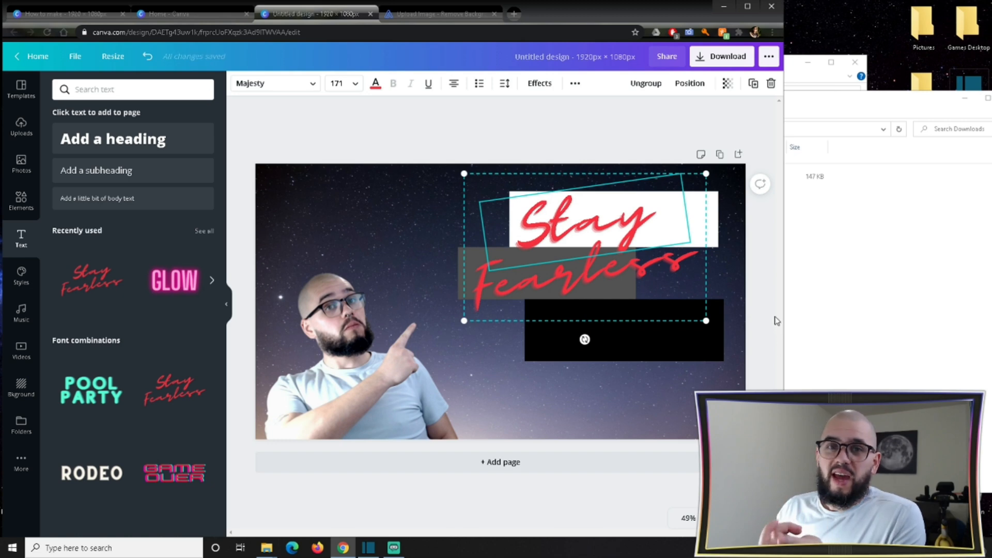
drag(614, 255, 457, 287)
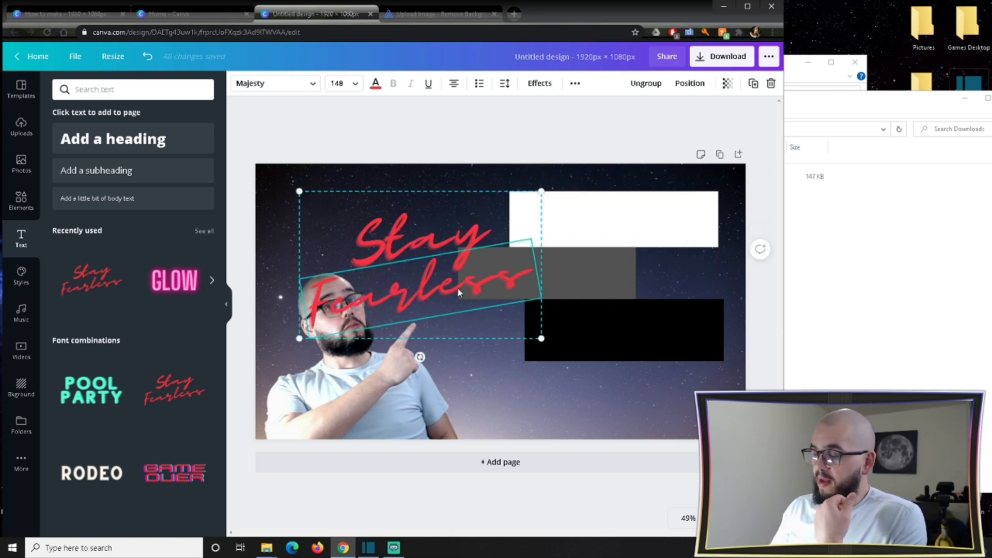
key(Delete)
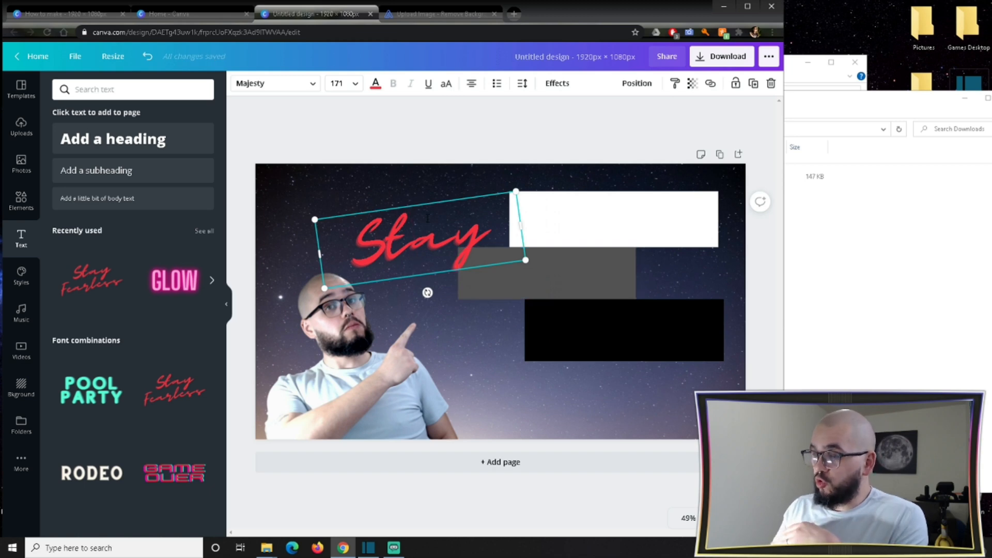
click(427, 218)
key(Delete)
click(484, 197)
click(489, 210)
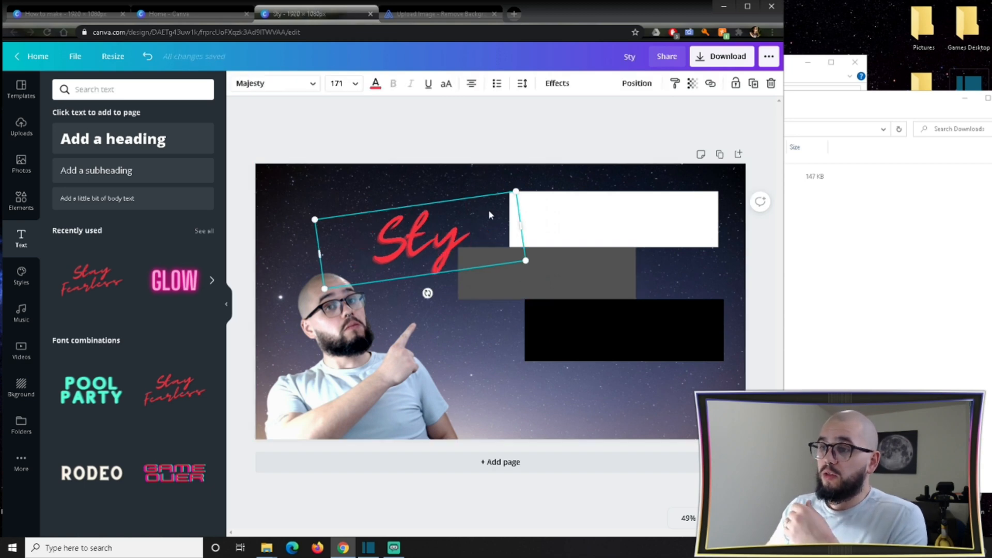
key(Delete)
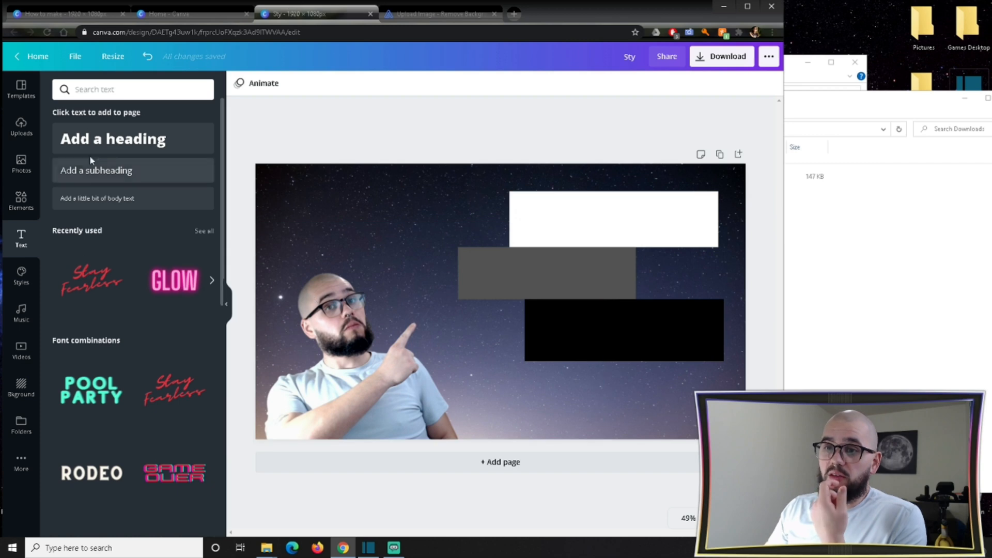
Add a heading in the Oswald font and place it on the white bar
click(111, 138)
click(313, 83)
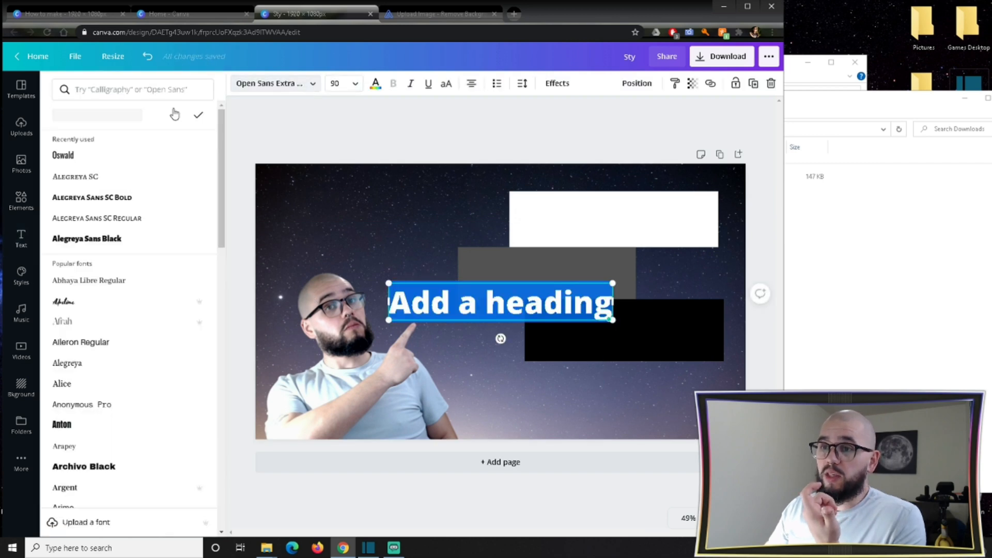
click(63, 155)
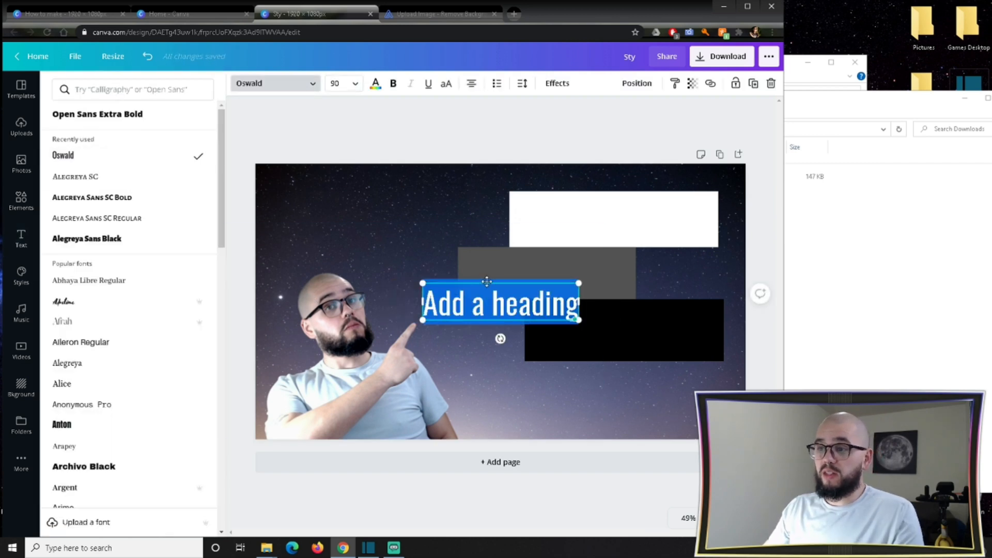
drag(493, 282, 601, 196)
click(627, 220)
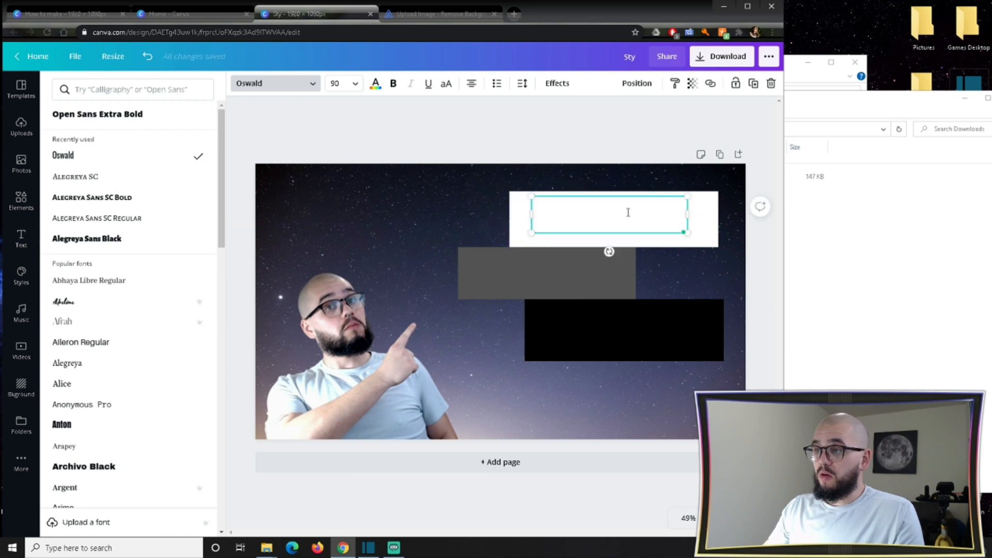
Colour the white bar's heading black and replace its text with "How to Make"
text(How)
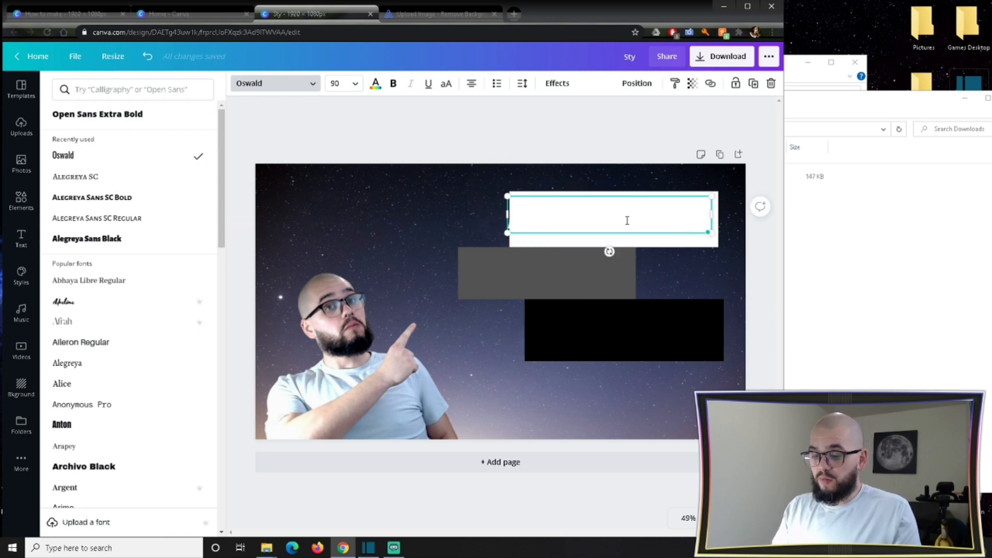
click(376, 84)
click(64, 187)
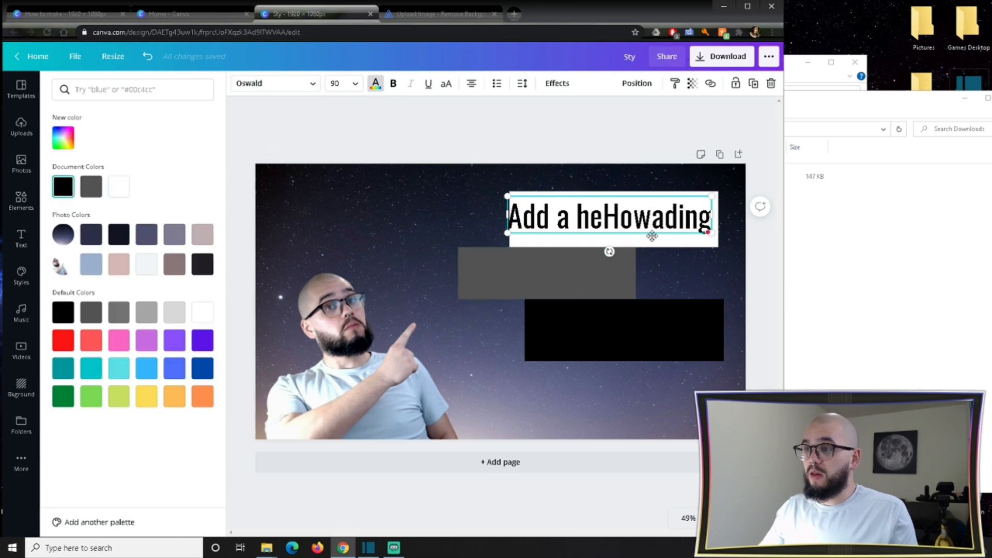
drag(711, 231, 500, 231)
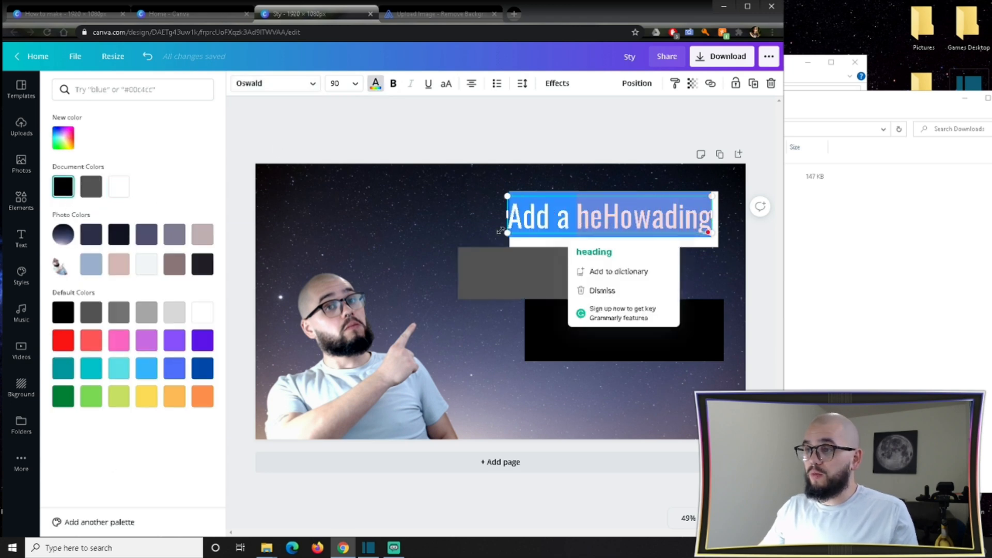
text(How)
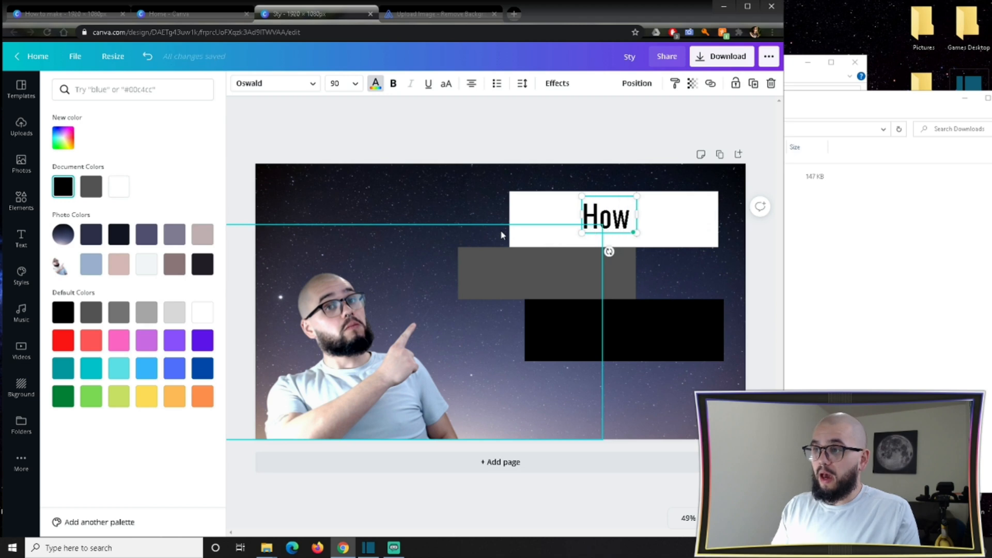
text( to Make)
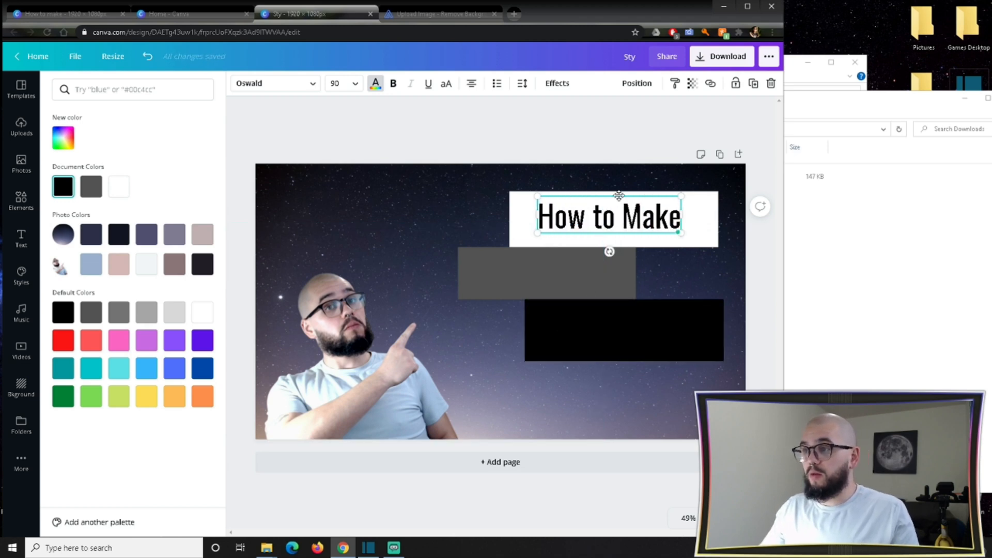
Add an Oswald heading reading "Funny" and place it on the dark grey bar
click(548, 271)
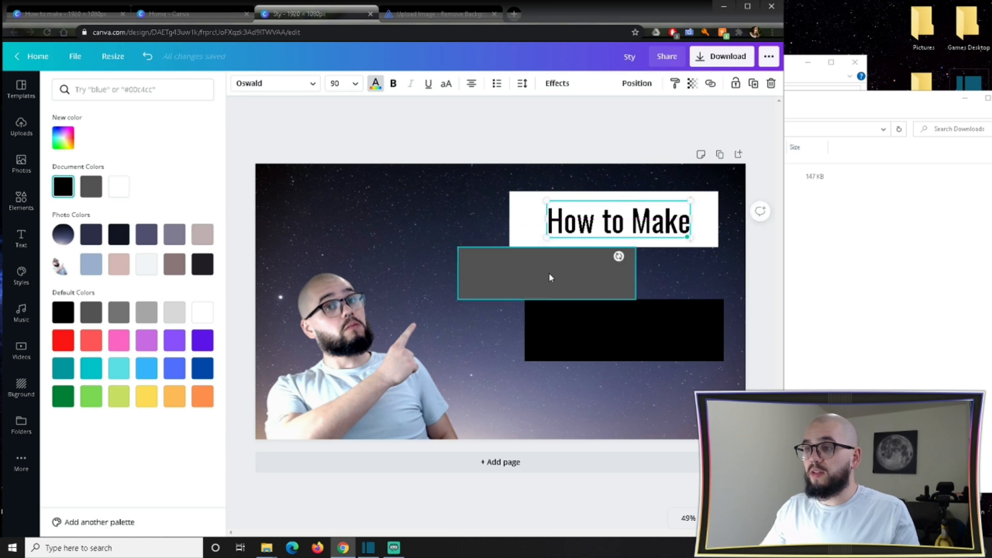
click(122, 145)
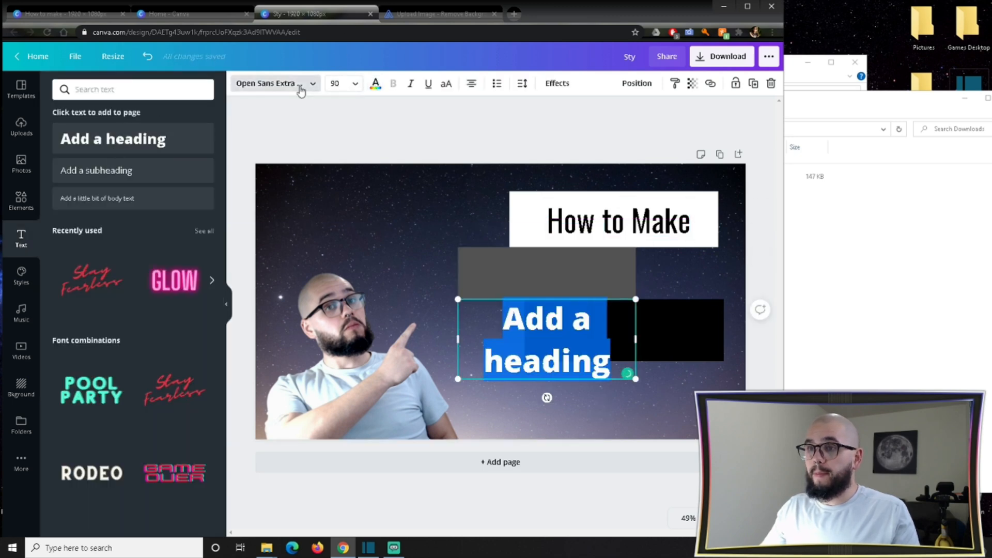
click(272, 83)
click(106, 136)
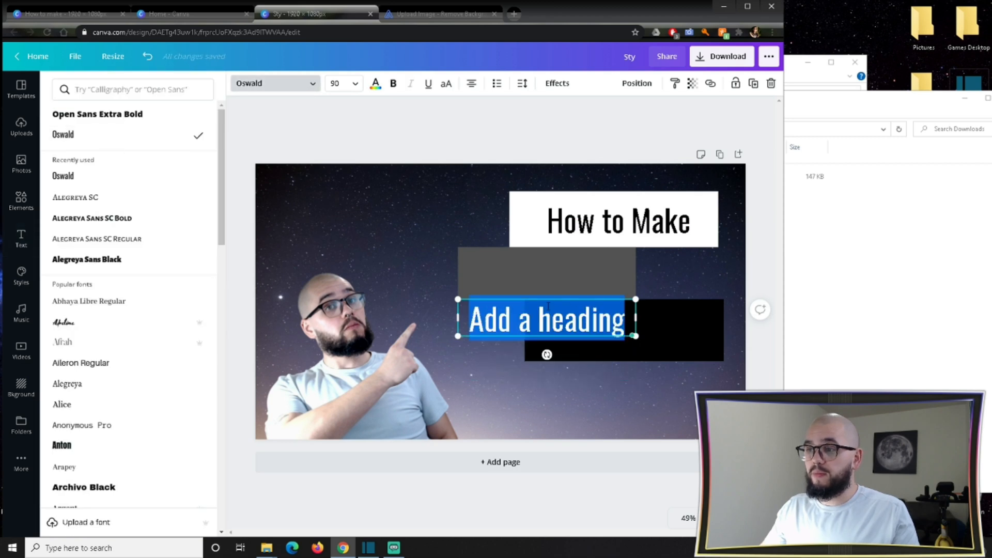
drag(551, 295, 551, 251)
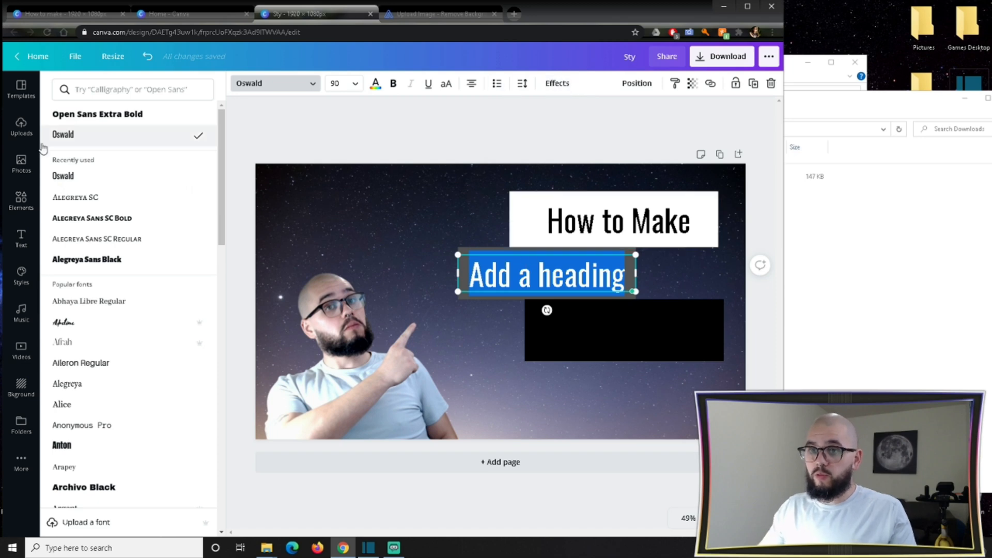
text(Funny)
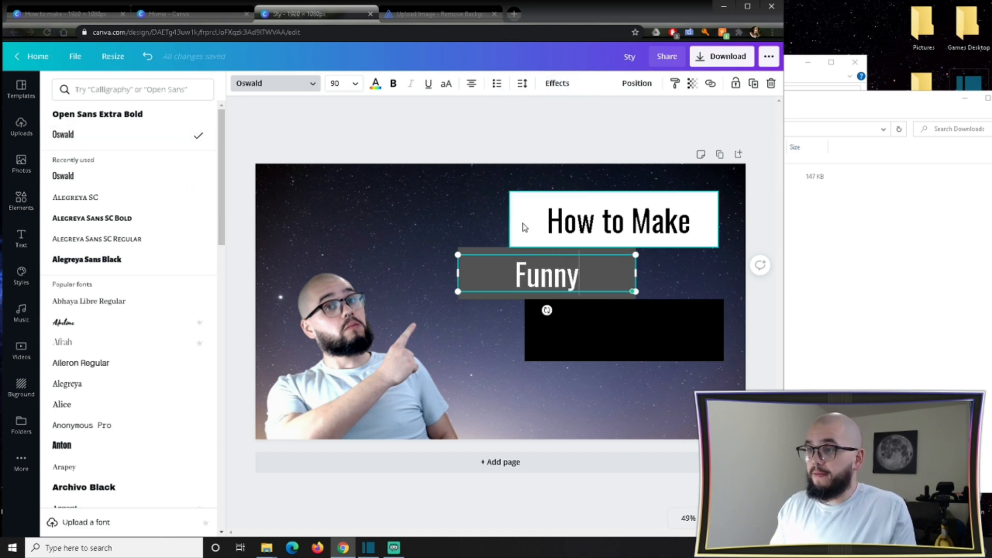
Add another heading with the text "Videoes on Youtube" for the black bar
click(595, 333)
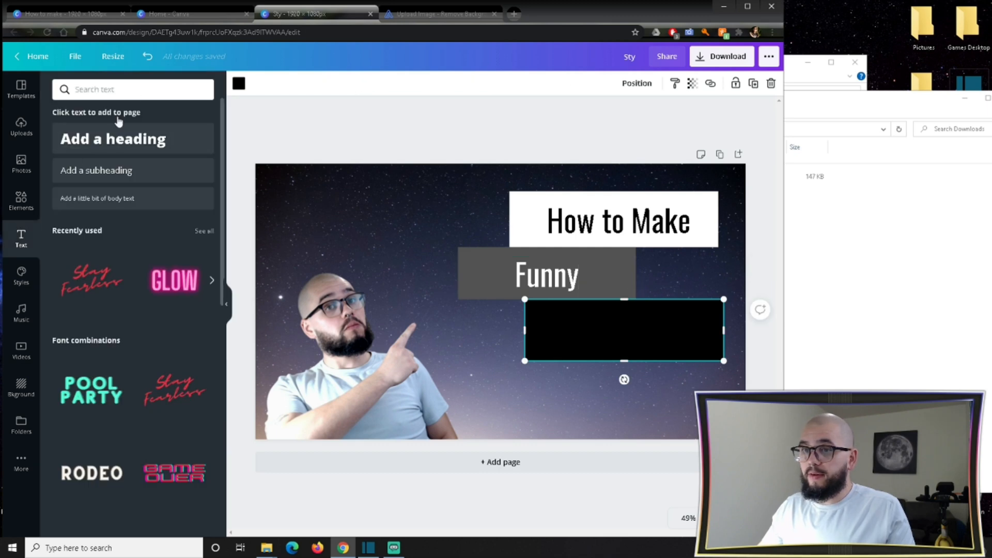
click(112, 138)
text(Vid)
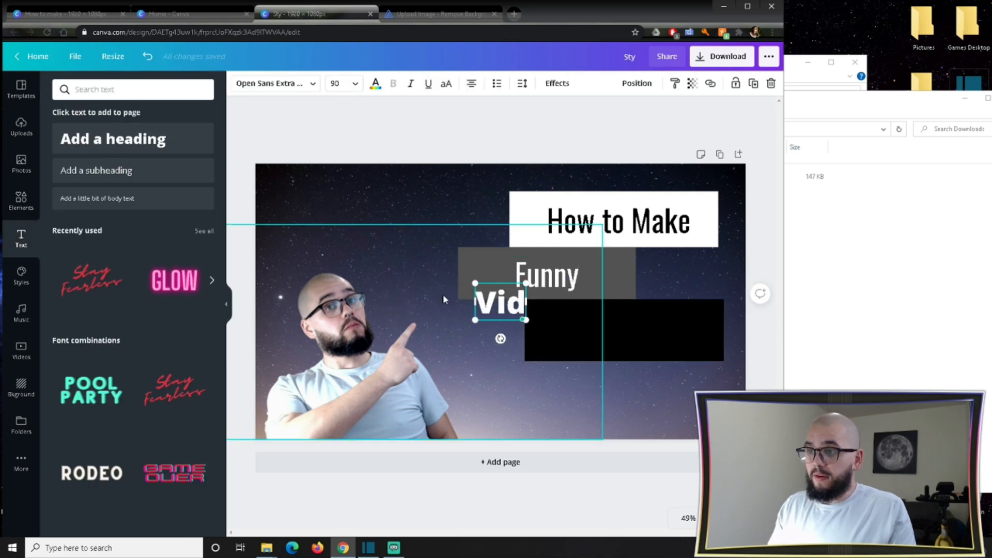
text(eoes)
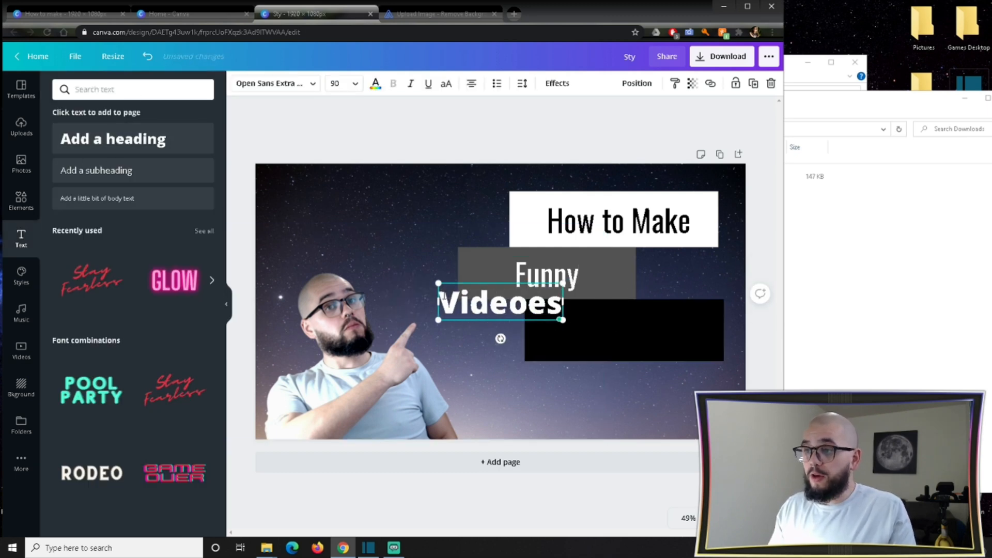
text( on Youtube)
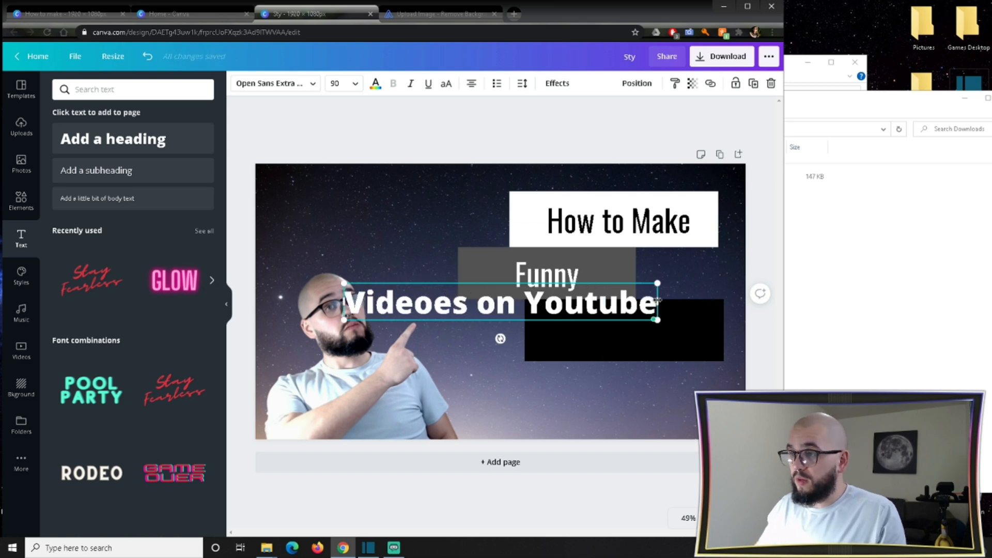
Shrink the "Videoes on Youtube" heading to size 57.2 and lay it out on one line over the black bar
drag(658, 301, 512, 344)
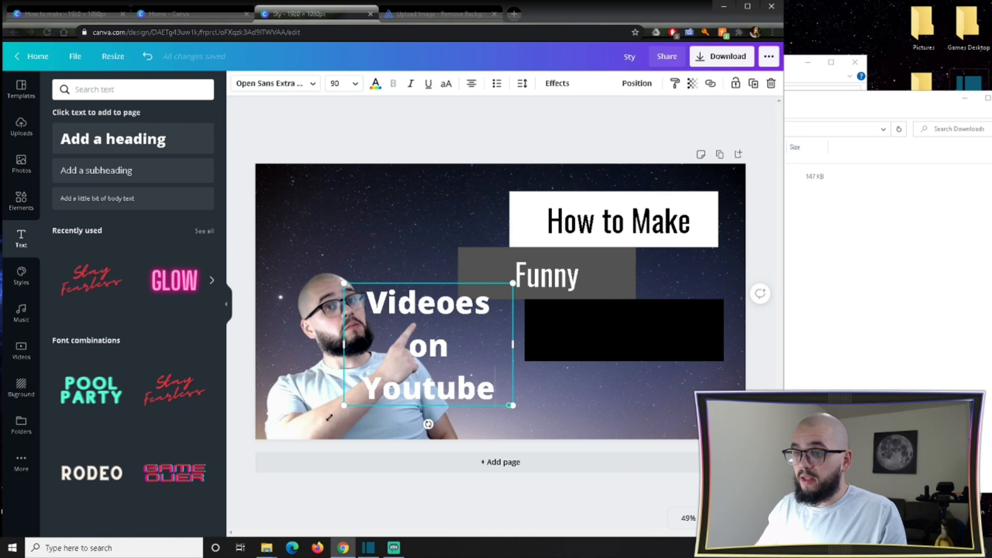
drag(345, 406, 406, 361)
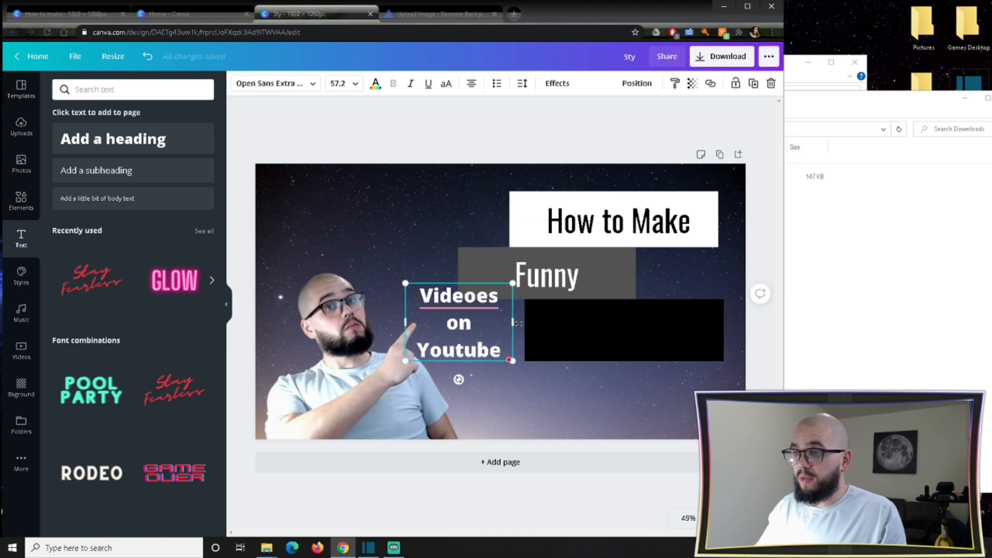
drag(518, 323, 714, 329)
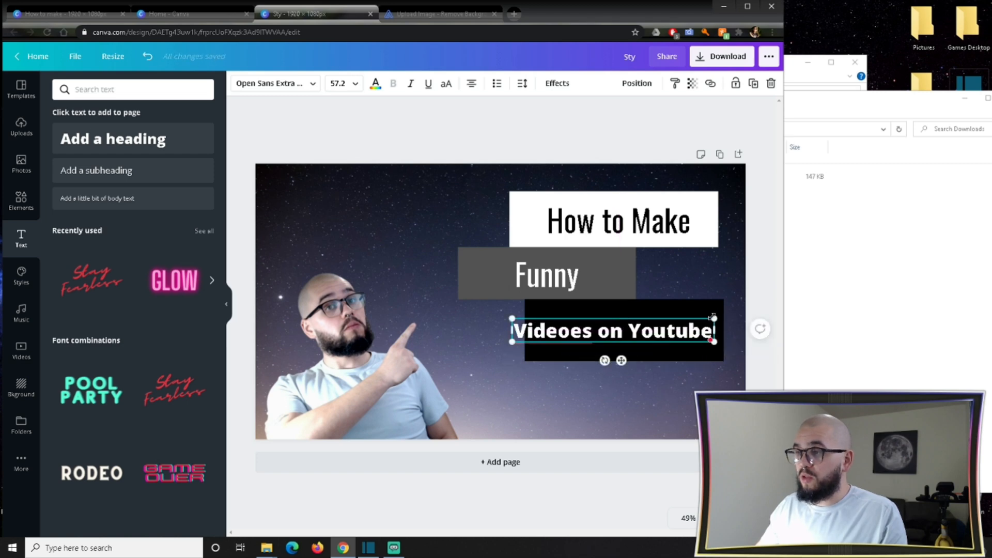
Widen the black bar to the left to fit behind the "Videoes on Youtube" heading, and centre the text on it
click(534, 315)
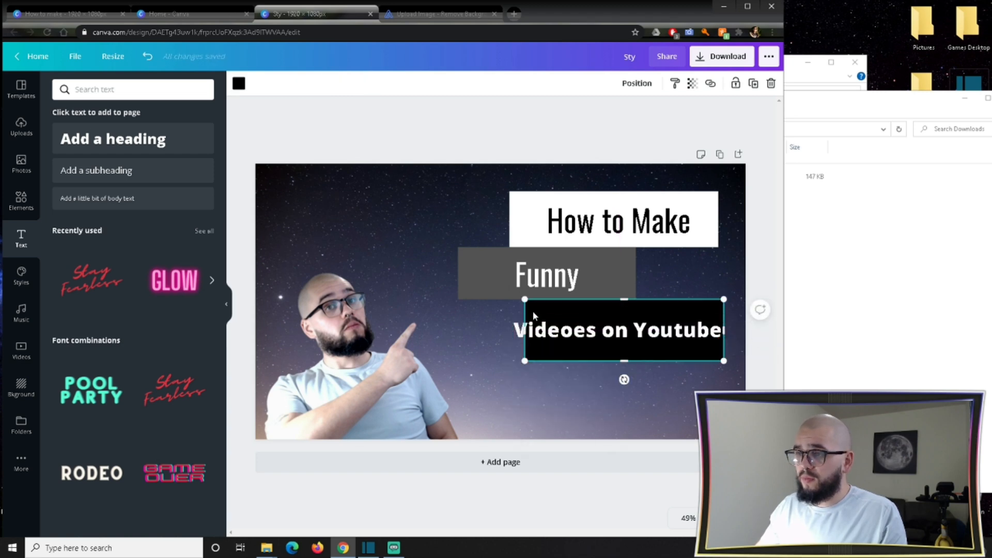
drag(525, 315, 504, 311)
click(517, 320)
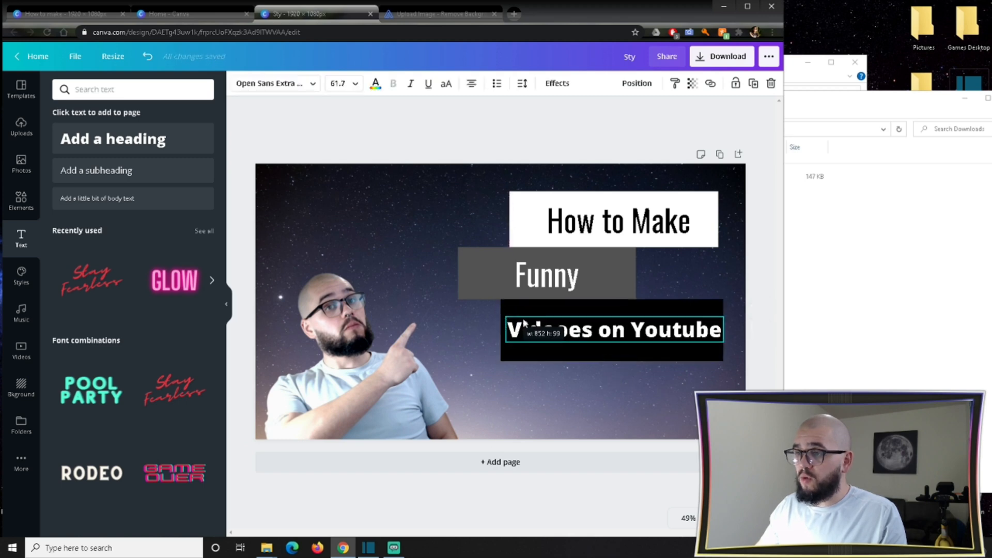
drag(623, 321, 623, 326)
click(612, 233)
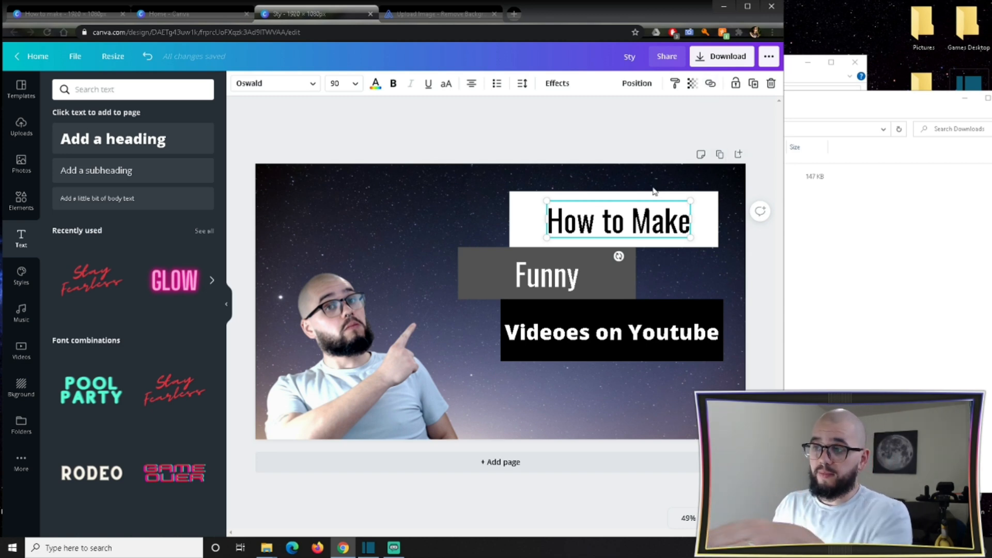
click(681, 268)
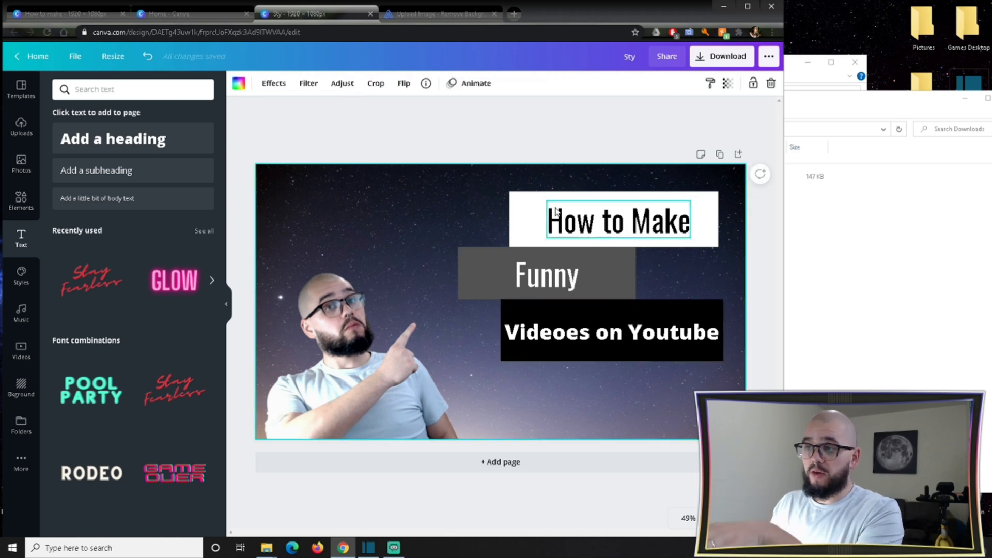
click(609, 225)
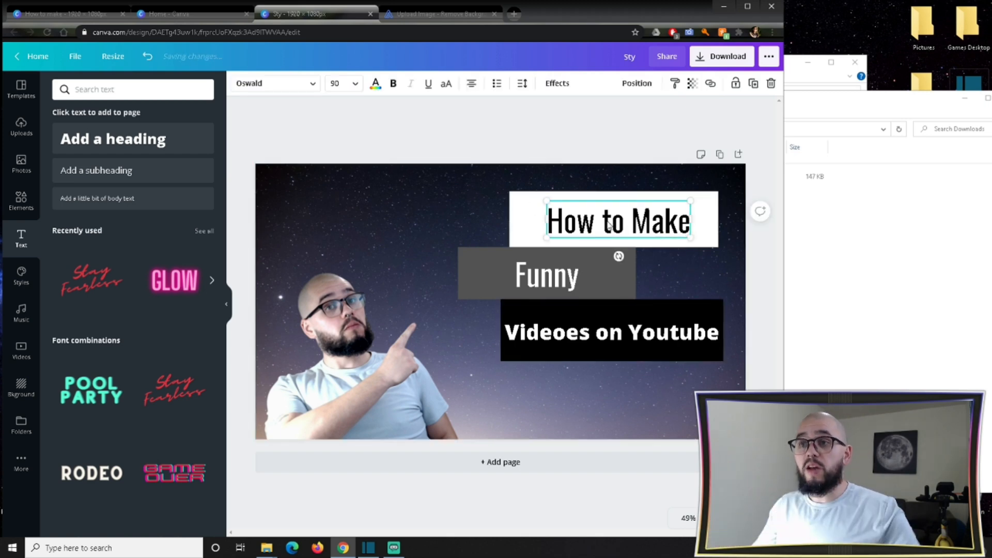
Open YouTube in a new browser tab and search for "how to make funny videos thumbnail"
click(514, 14)
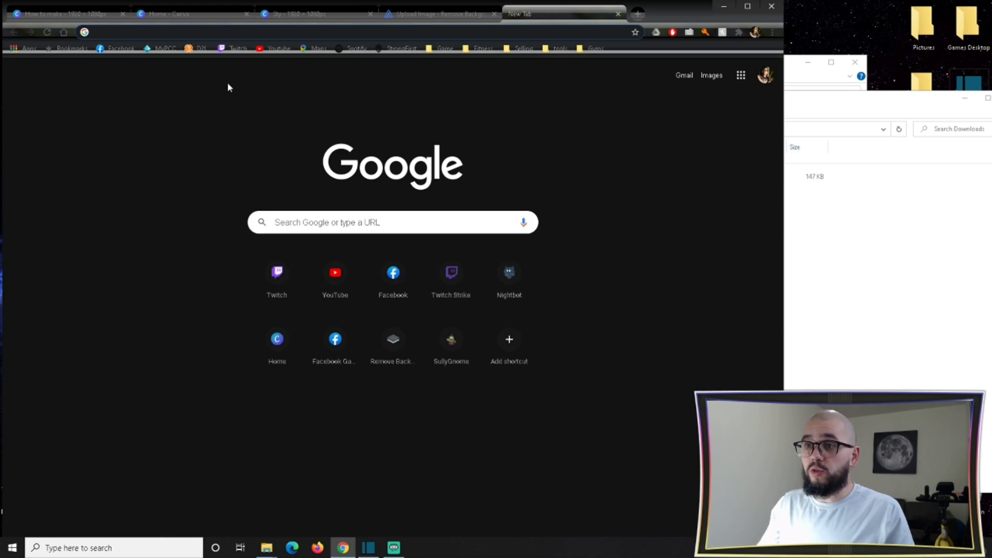
click(274, 48)
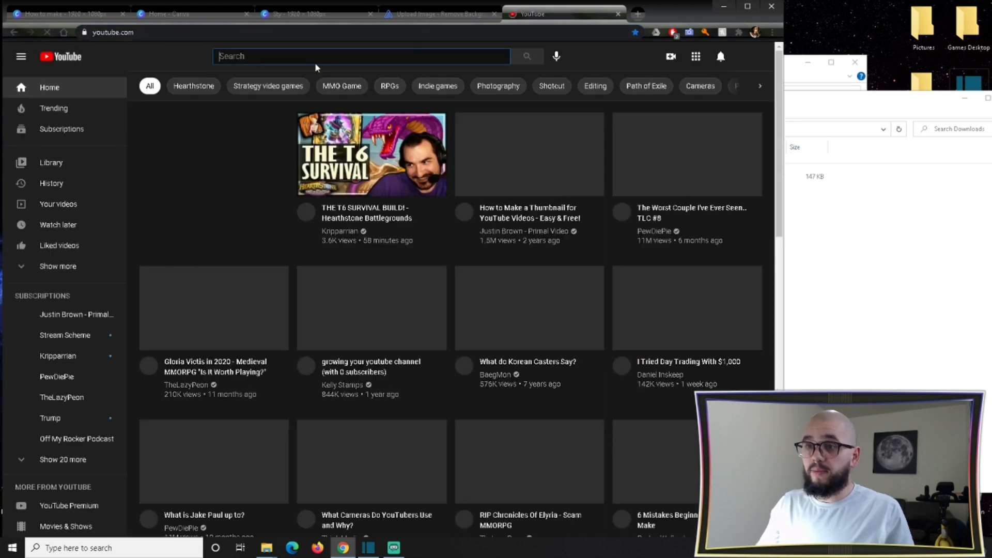
click(315, 62)
text(how )
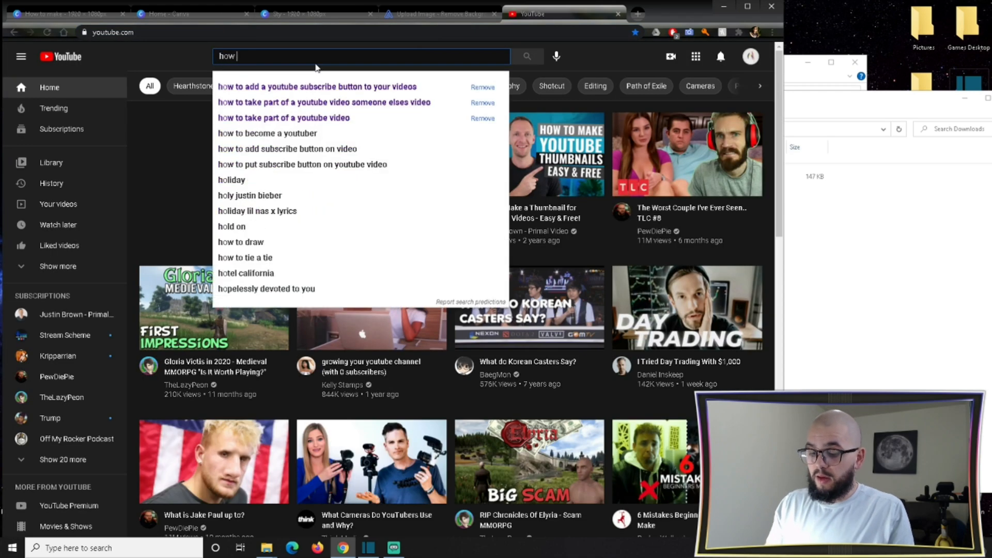
text(to make funny video)
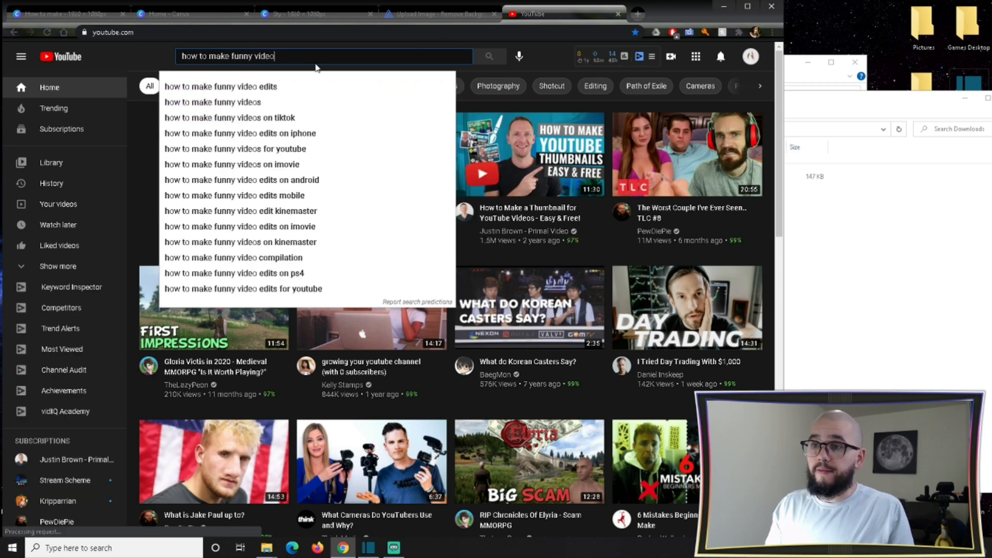
text(s thumbnail)
key(Return)
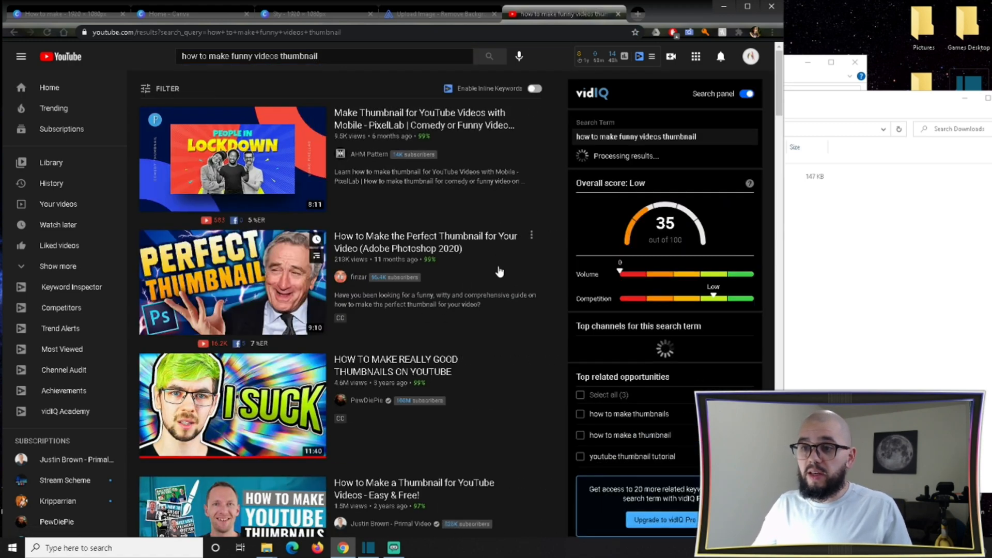
Browse the YouTube search results and examine how other creators' thumbnails use photos, backgrounds and text
scroll(498, 269, down, 2)
scroll(561, 389, down, 3)
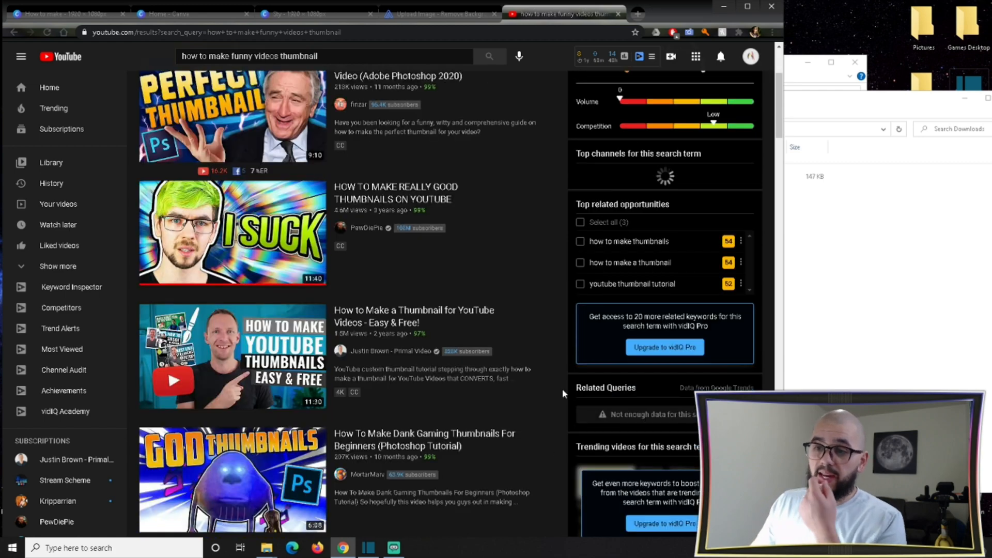
scroll(531, 328, down, 2)
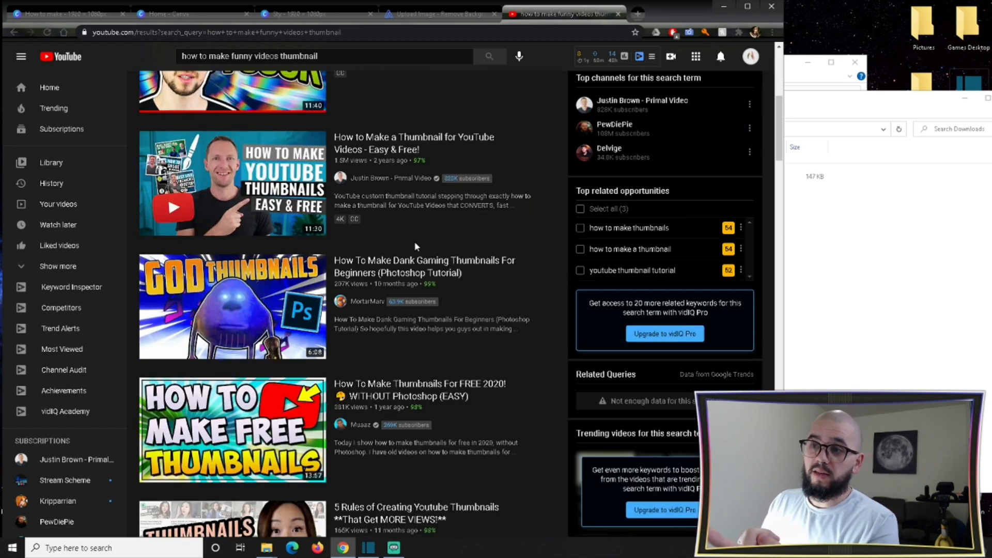
mouse_move(430, 232)
mouse_move(518, 276)
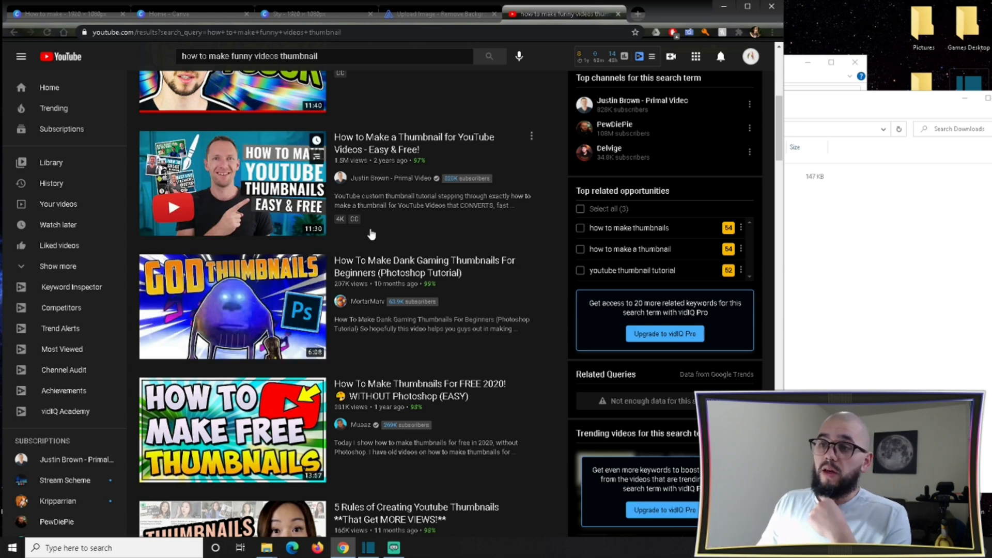
mouse_move(353, 164)
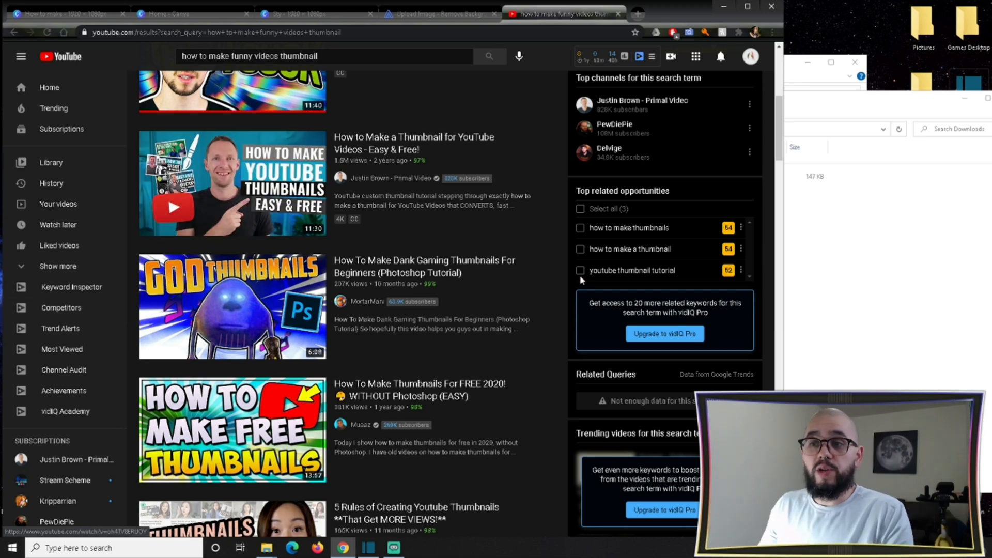
mouse_move(421, 161)
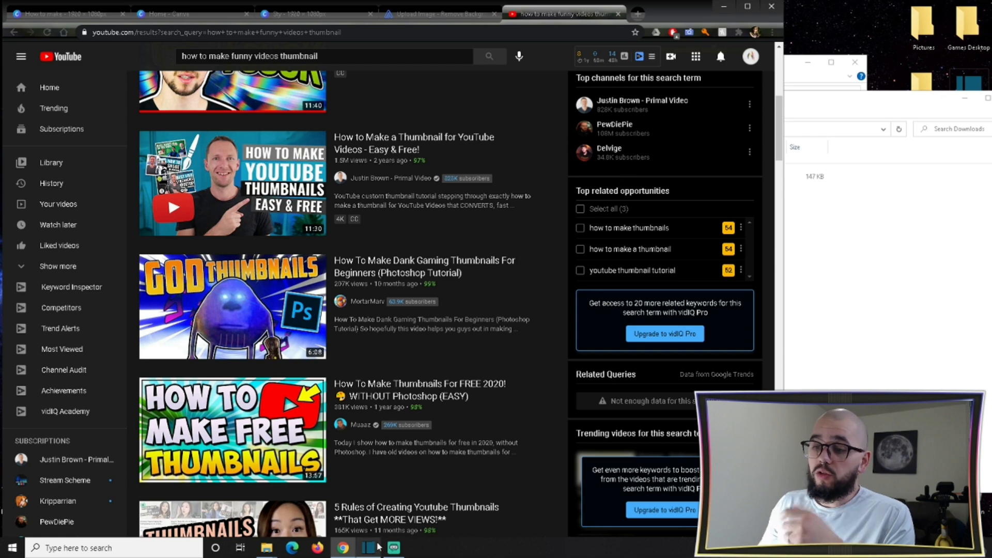
mouse_move(393, 550)
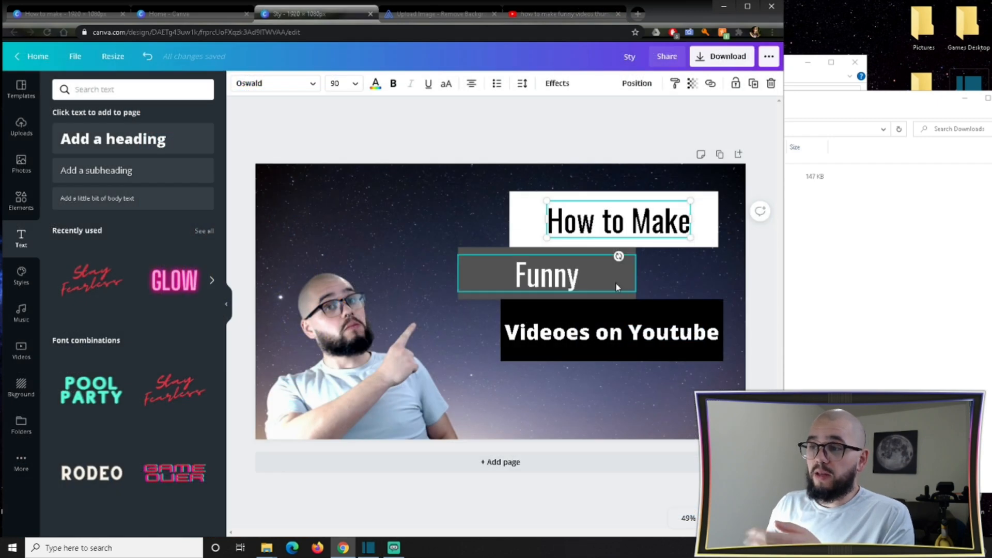
Switch back to the Canva thumbnail design and view the file types offered for downloading it
click(563, 278)
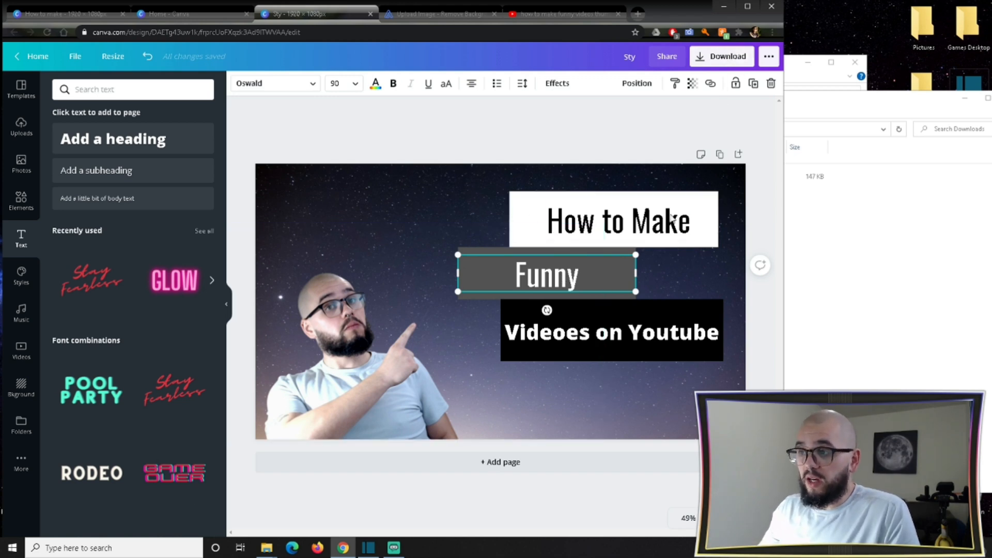
click(726, 66)
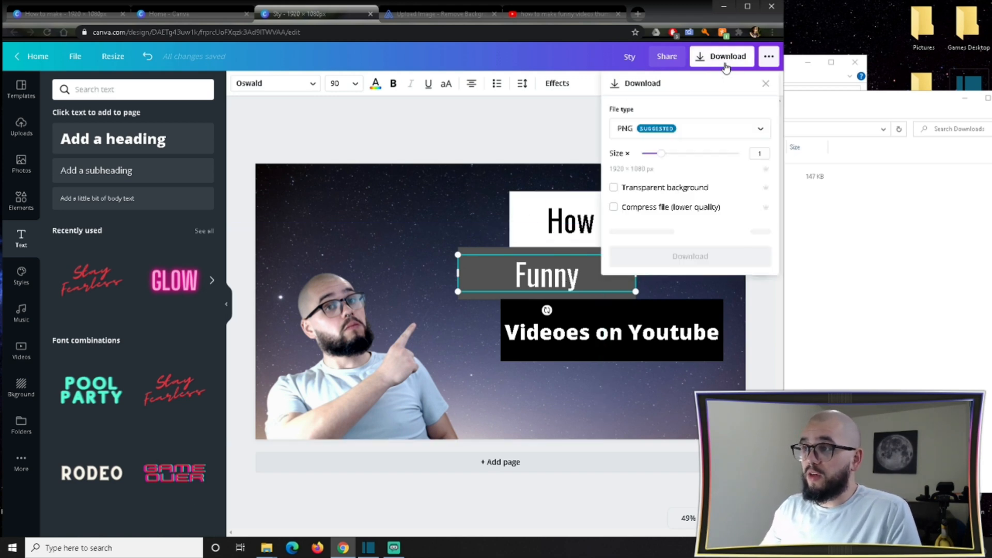
click(765, 136)
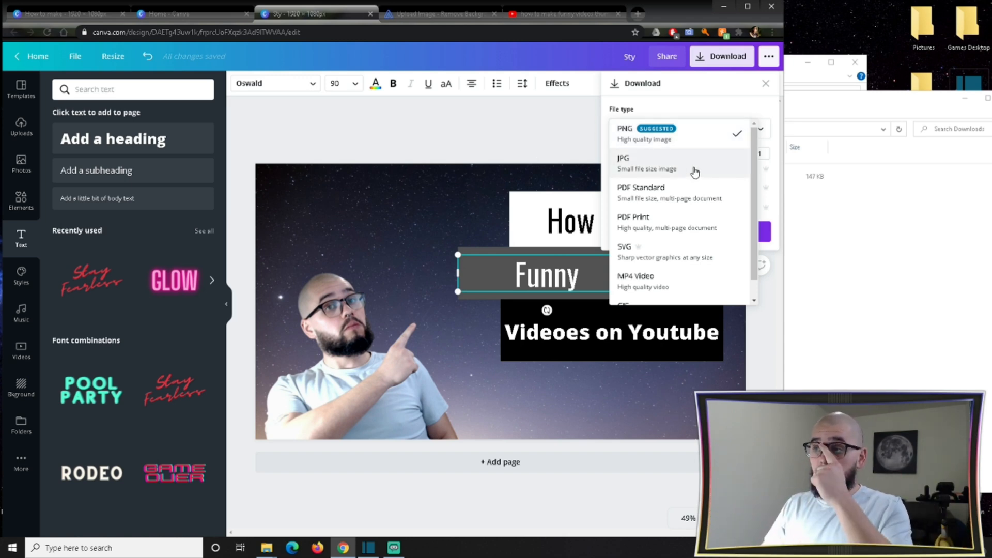
click(549, 148)
click(543, 121)
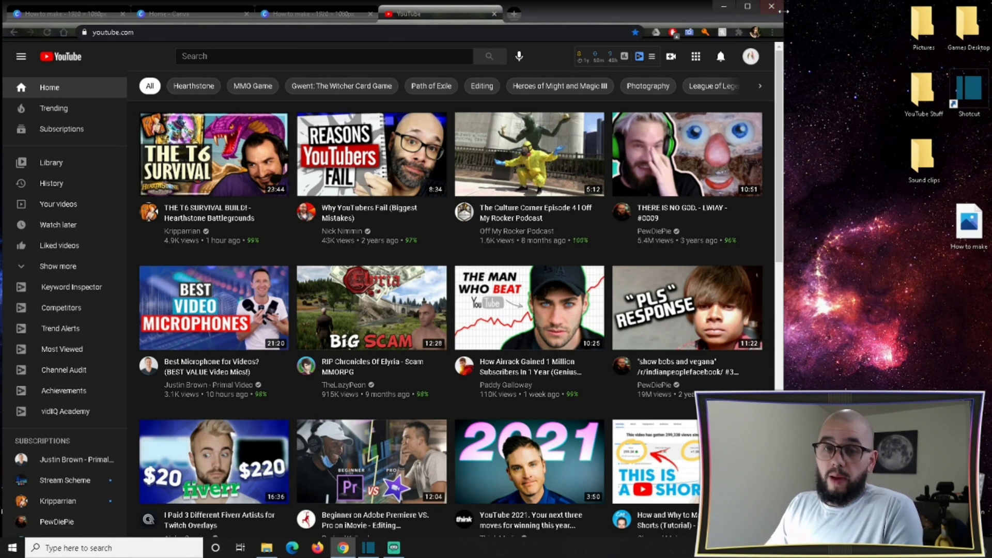
Switch to YouTube and open YouTube Studio for the signed-in channel
click(750, 59)
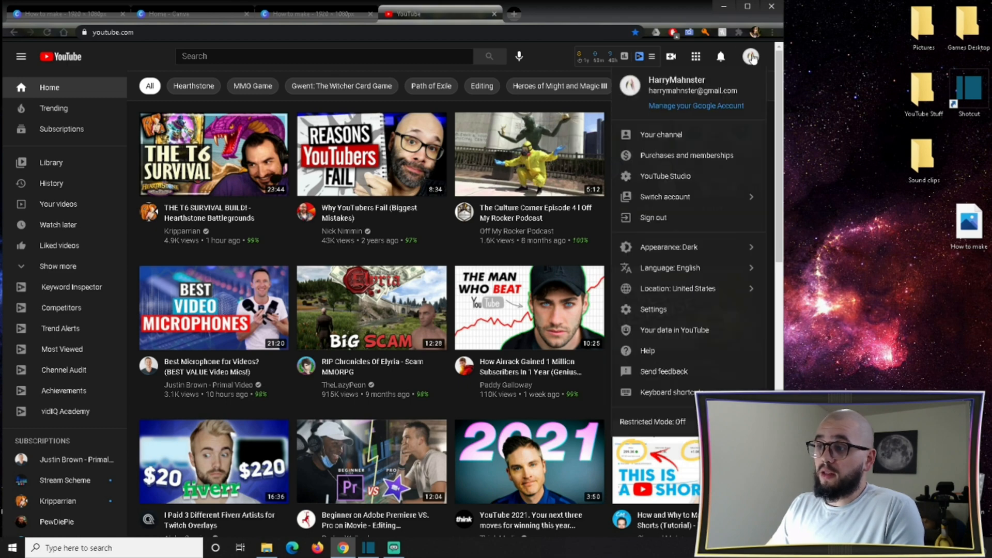
click(673, 177)
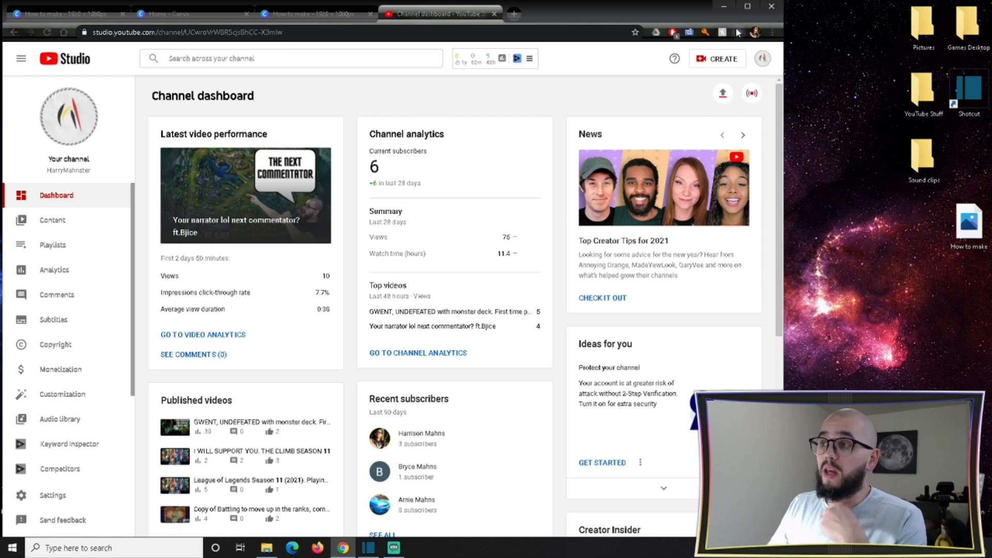
View the dialog for uploading new videos in YouTube Studio and close it without choosing a file
click(696, 61)
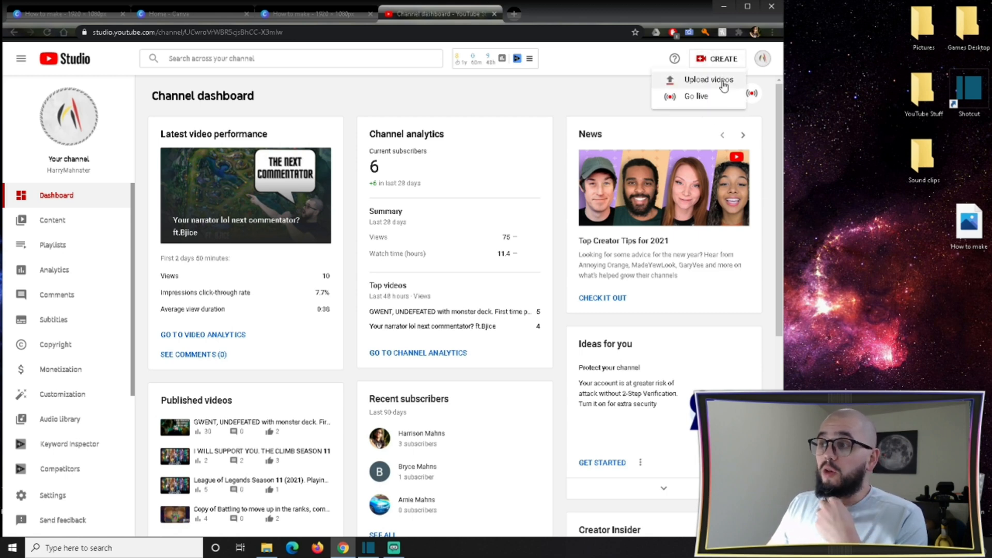
click(708, 80)
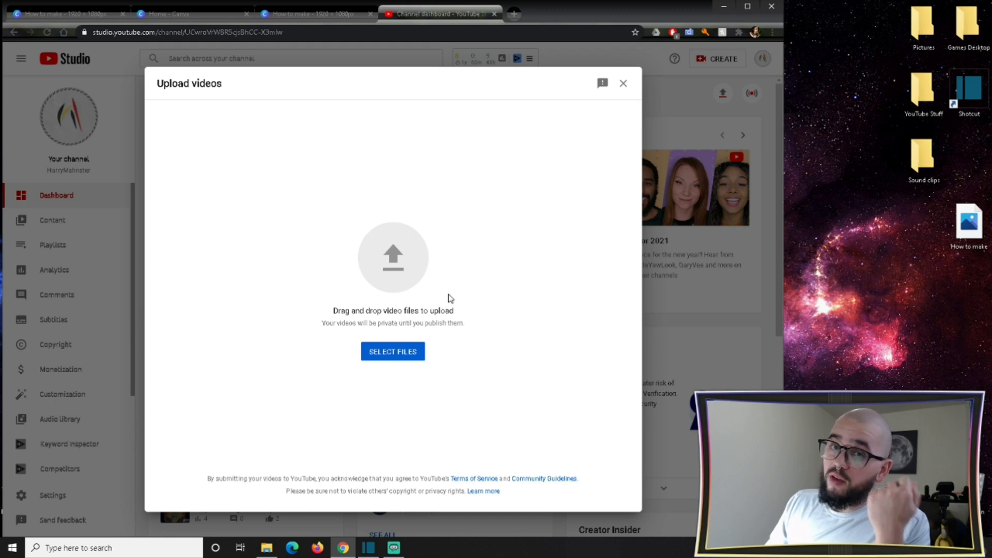
click(624, 84)
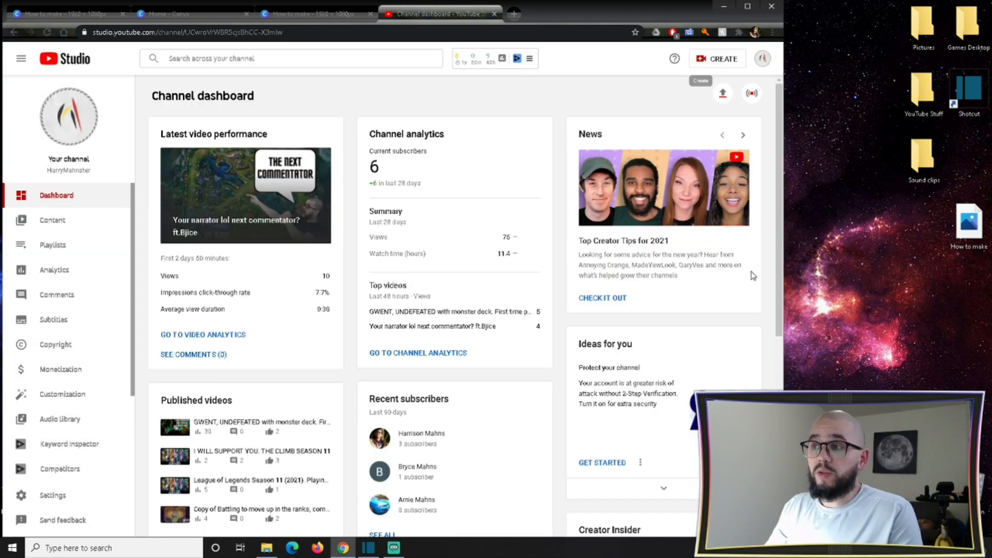
Open the details of the oldest video in the channel content and upload the How to make JPG from the Desktop as its thumbnail
click(48, 218)
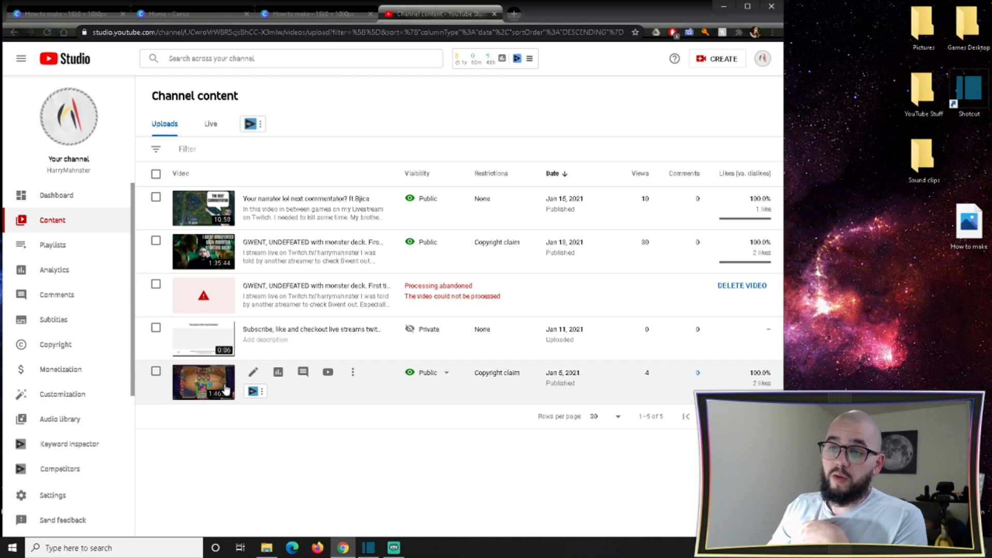
click(253, 373)
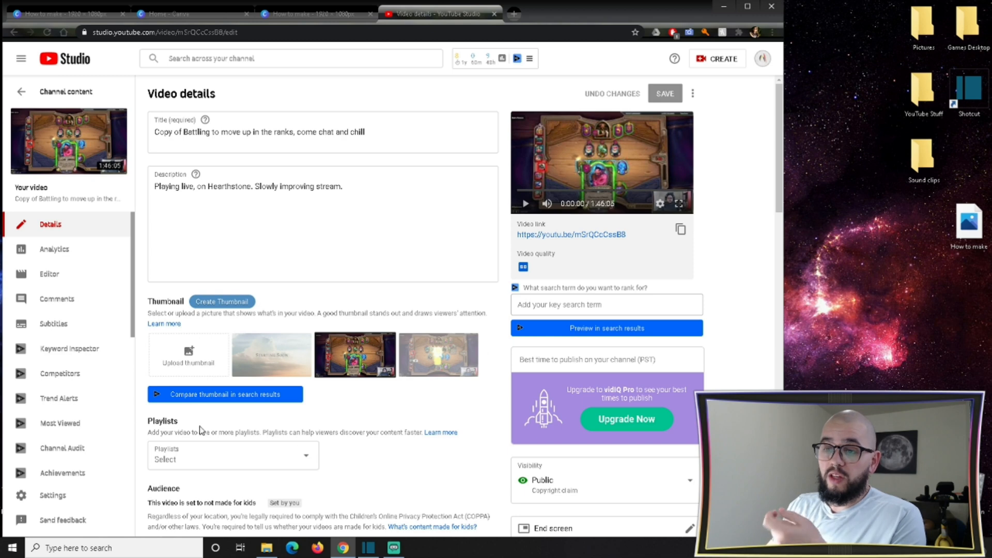
click(189, 362)
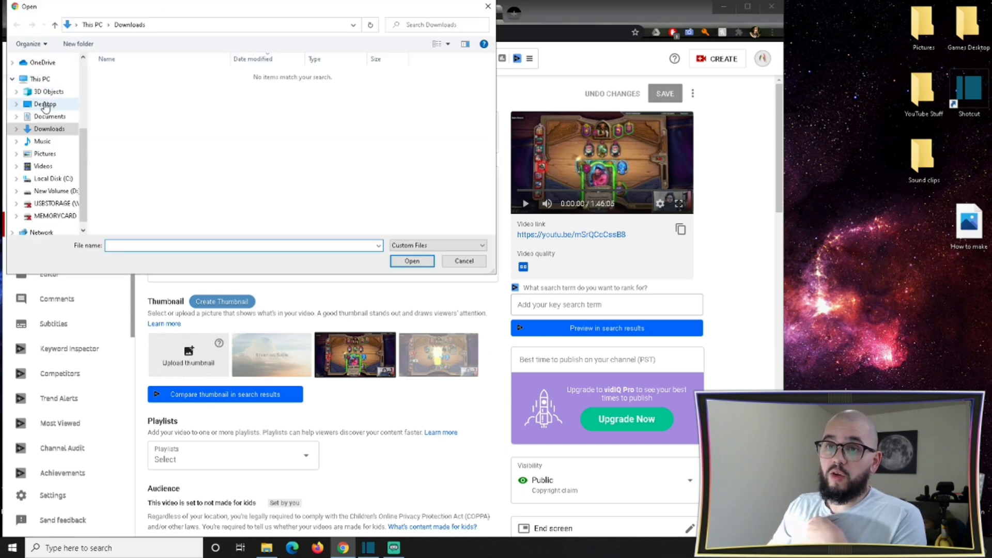
click(44, 104)
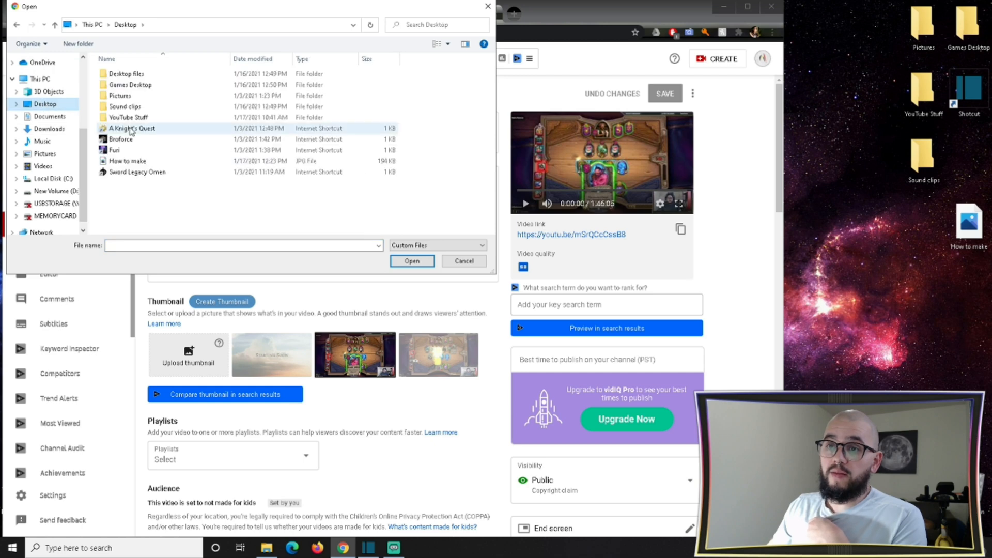
click(124, 161)
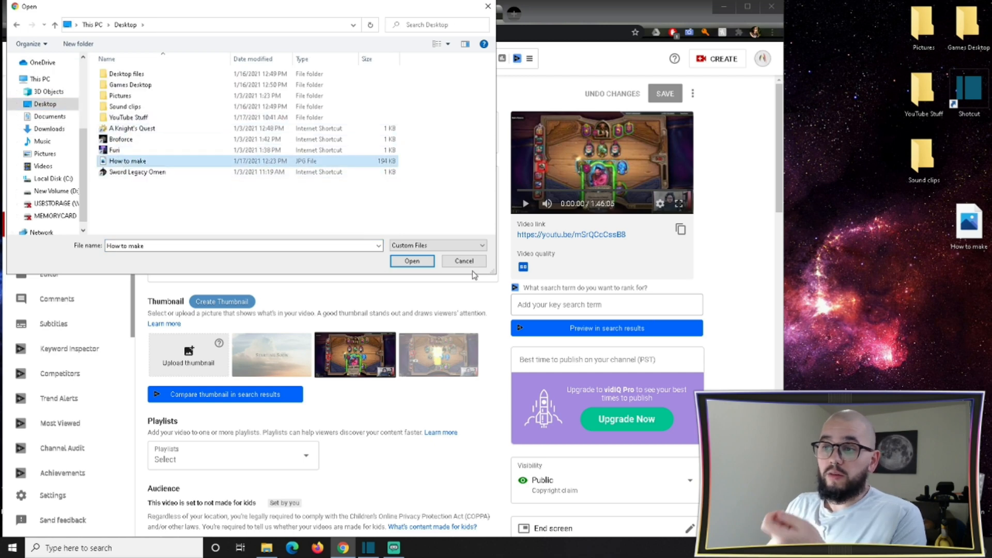
click(421, 262)
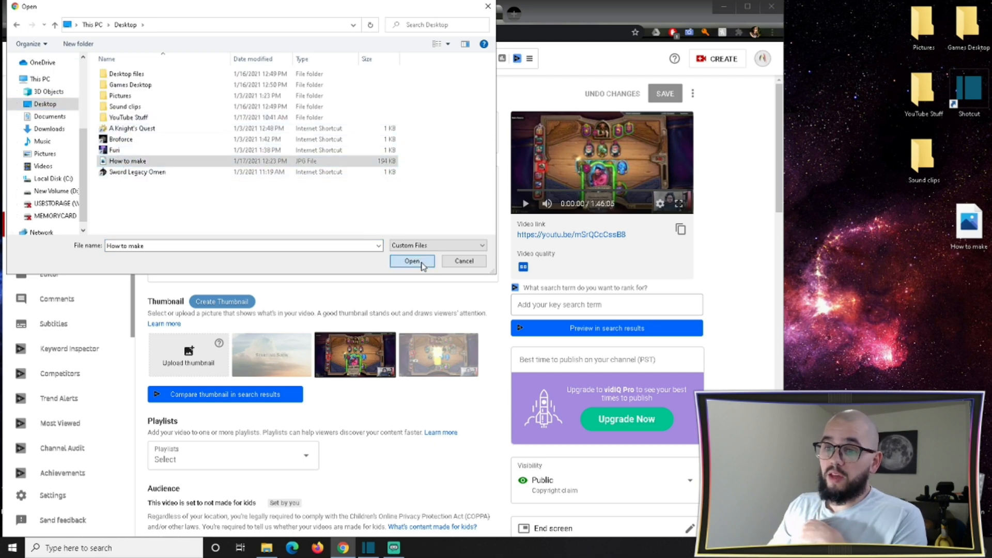